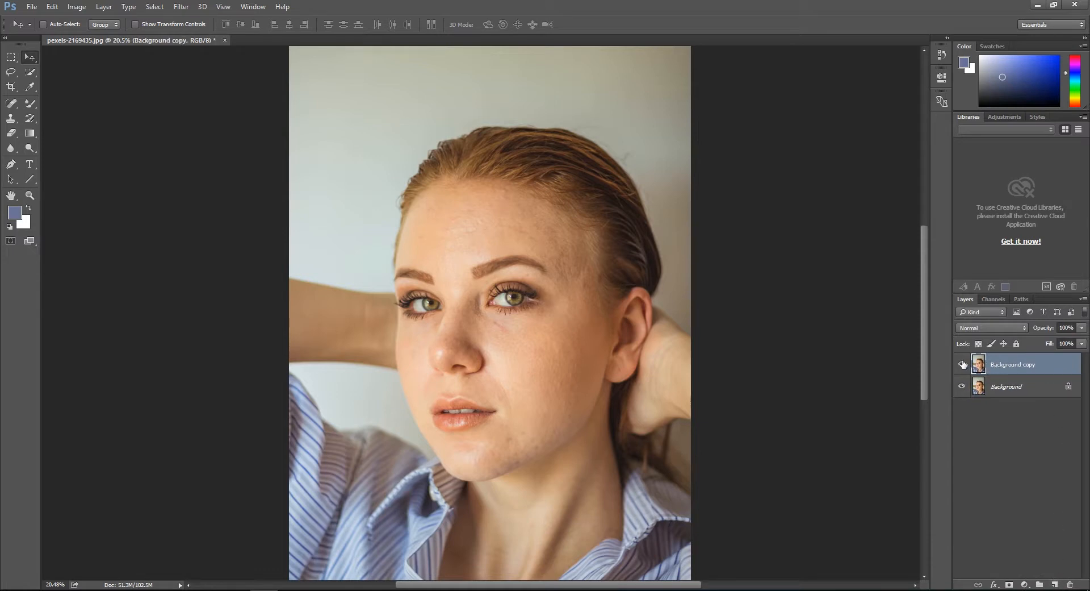
Step: Activate the Spot Healing Brush for the Background copy layer and set its size to 56 px
click(961, 366)
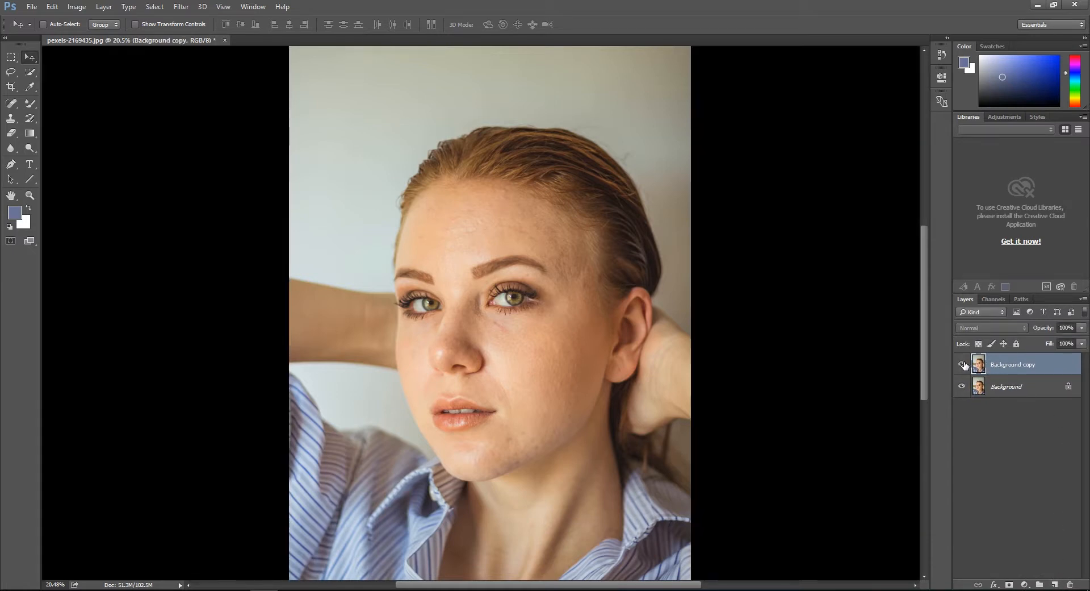
scroll(487, 291, up, 3)
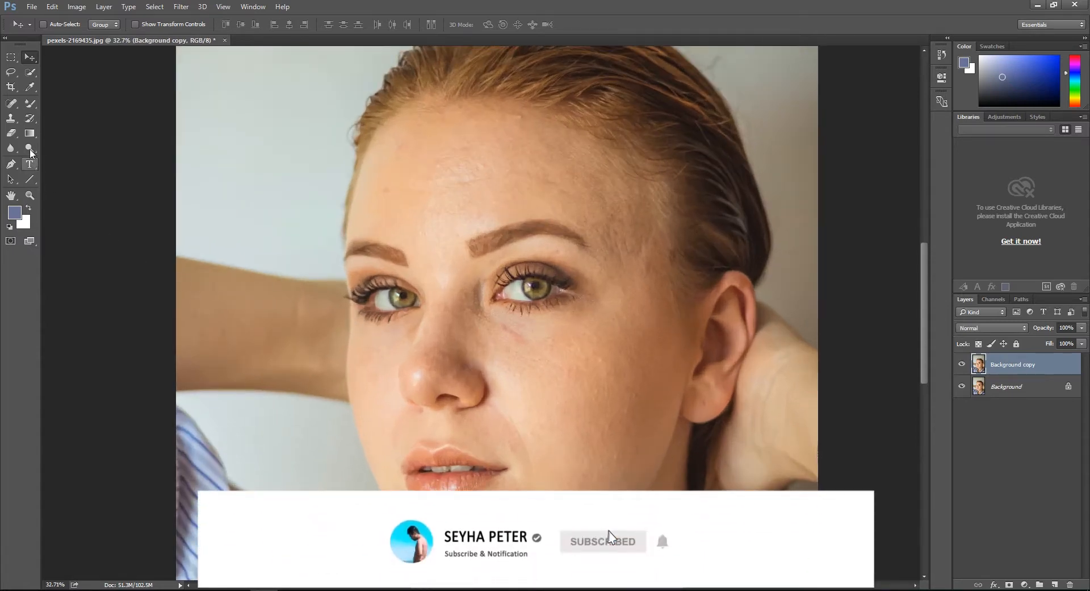
click(12, 105)
right_click(13, 105)
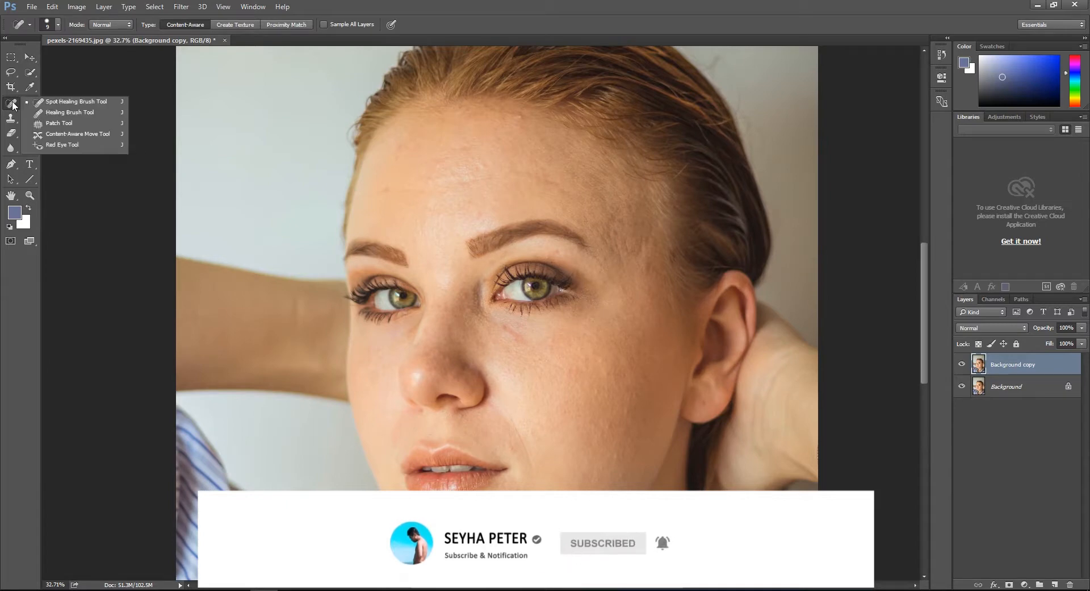
click(48, 112)
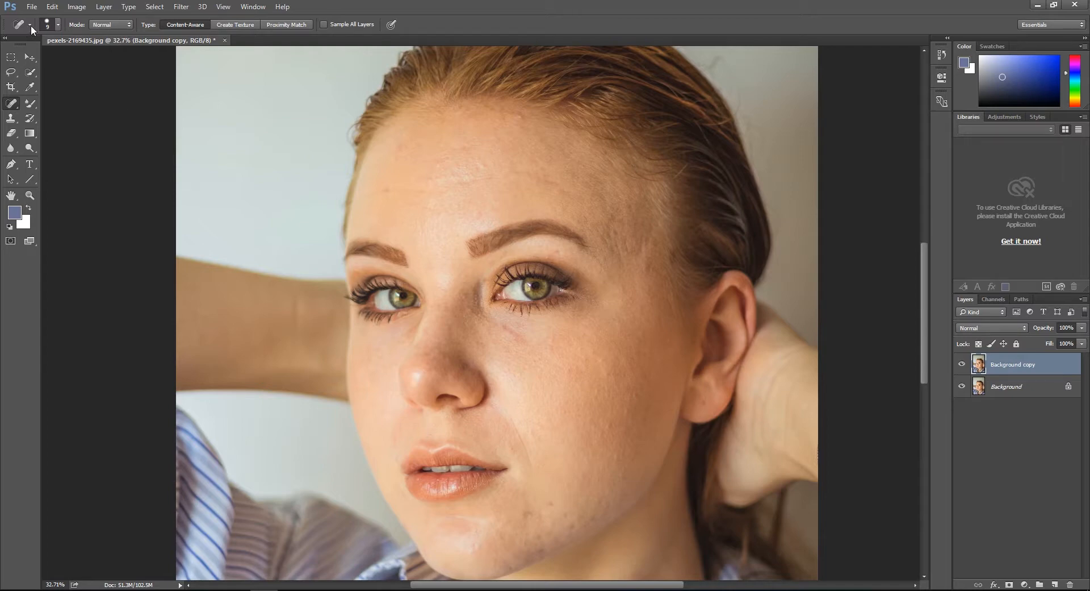
click(59, 26)
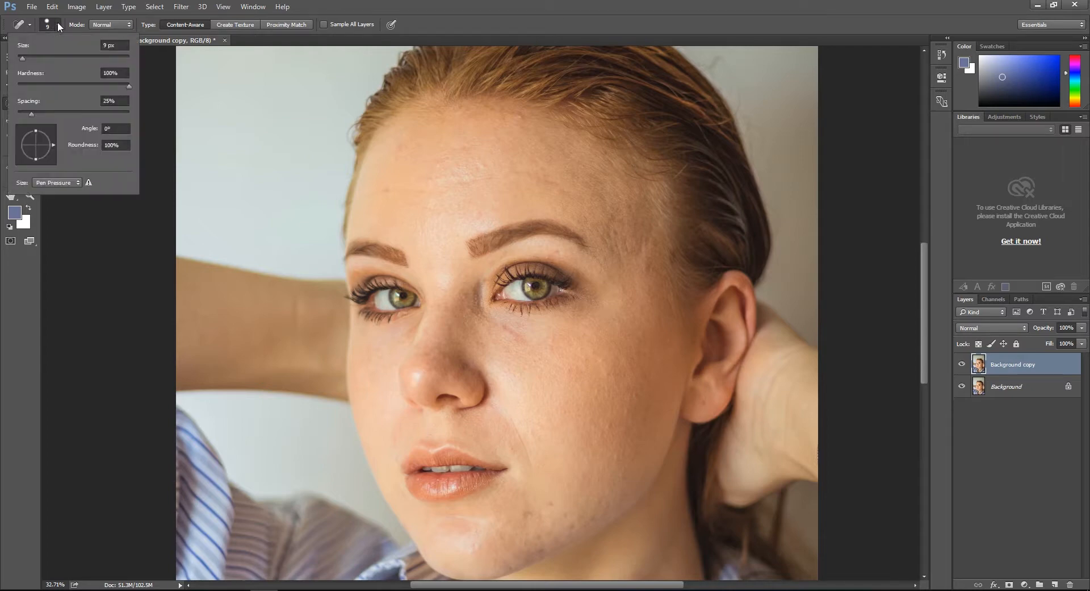
drag(27, 59, 46, 58)
click(500, 30)
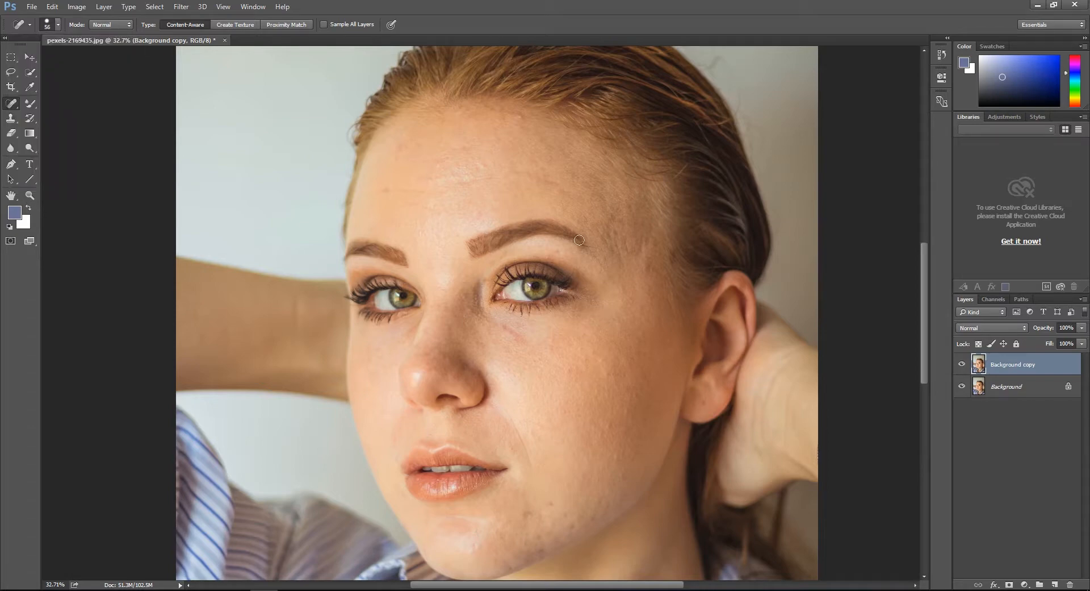
Step: Heal the blemishes on the chin and jaw, the crease beside the mouth and the line under the eye
click(552, 503)
click(591, 517)
click(623, 480)
click(543, 549)
click(527, 518)
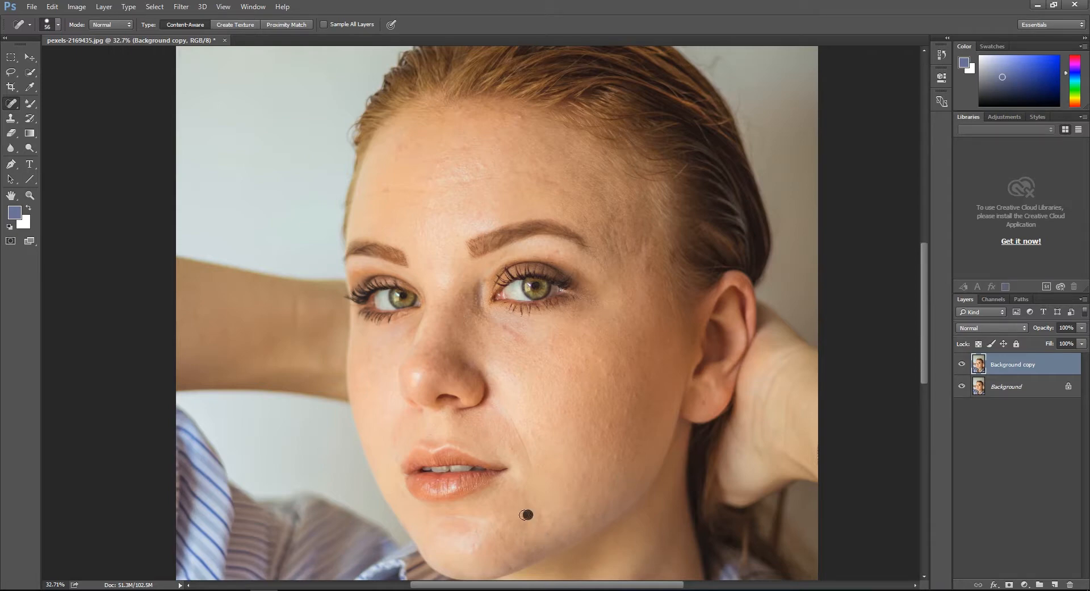
click(511, 567)
drag(507, 407, 529, 469)
drag(507, 327, 518, 338)
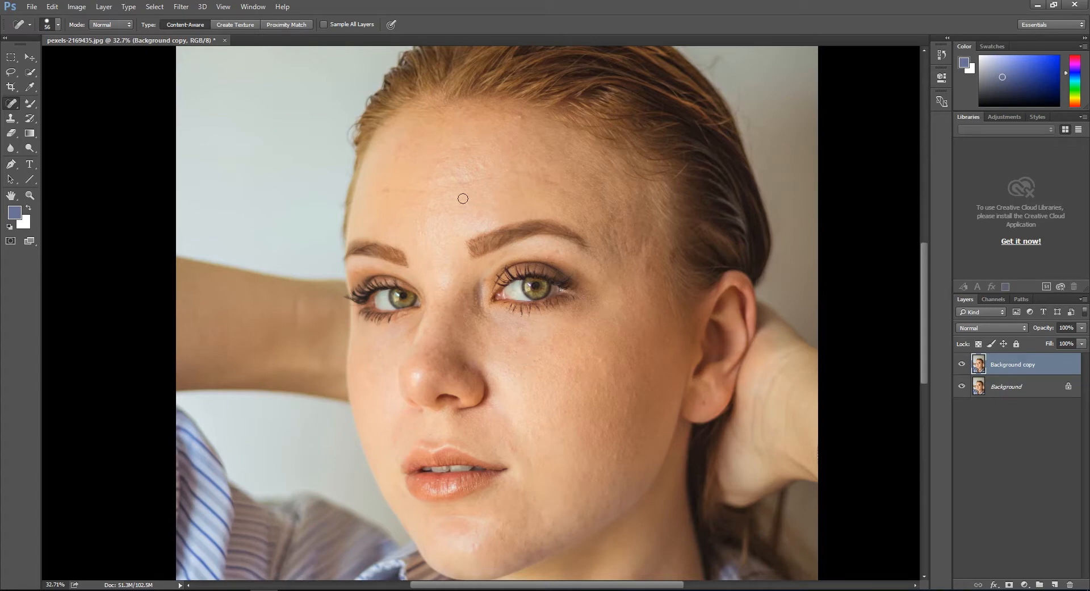
Step: Heal the spots and horizontal wrinkles on the forehead and the marks beside the nose bridge and under the eye
click(482, 168)
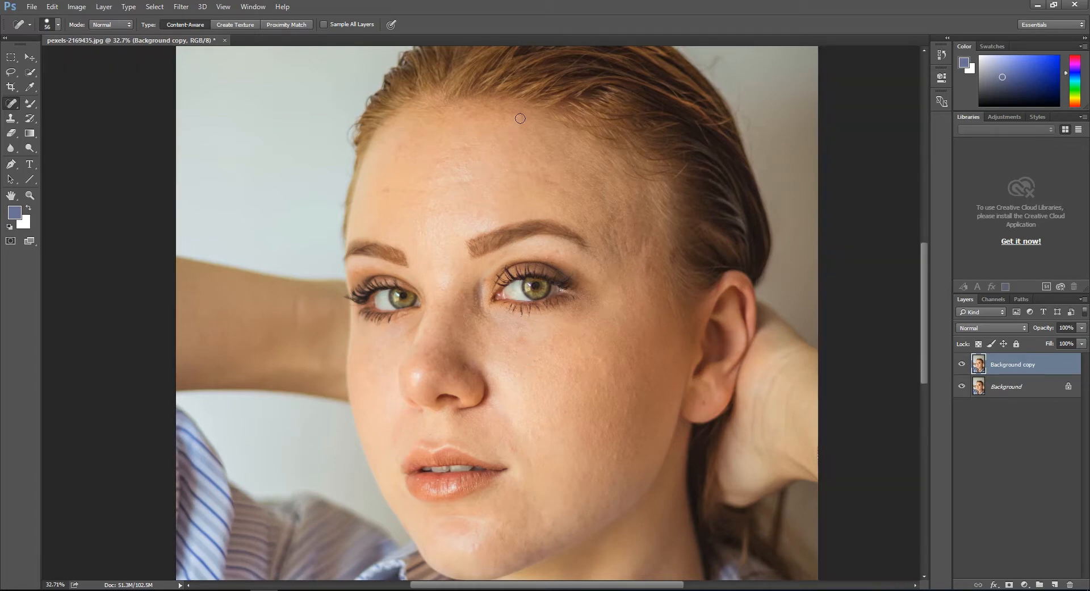
click(467, 147)
click(404, 147)
drag(382, 189, 560, 186)
click(564, 188)
mouse_move(480, 279)
mouse_down()
mouse_move(482, 311)
mouse_move(472, 310)
mouse_up()
click(522, 343)
Step: Enlarge the healing brush to 60 px and heal the skin marks on the temple
key(bracketright)
key(bracketright)
scroll(507, 501, down, 2)
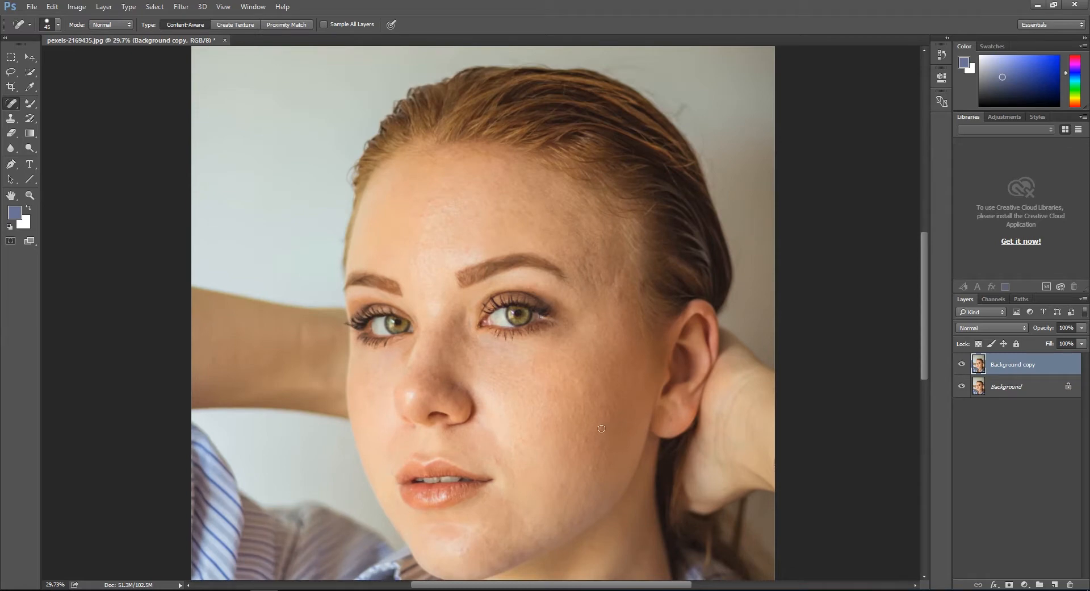
click(617, 295)
key(bracketright)
key(bracketright)
click(599, 312)
scroll(568, 366, down, 1)
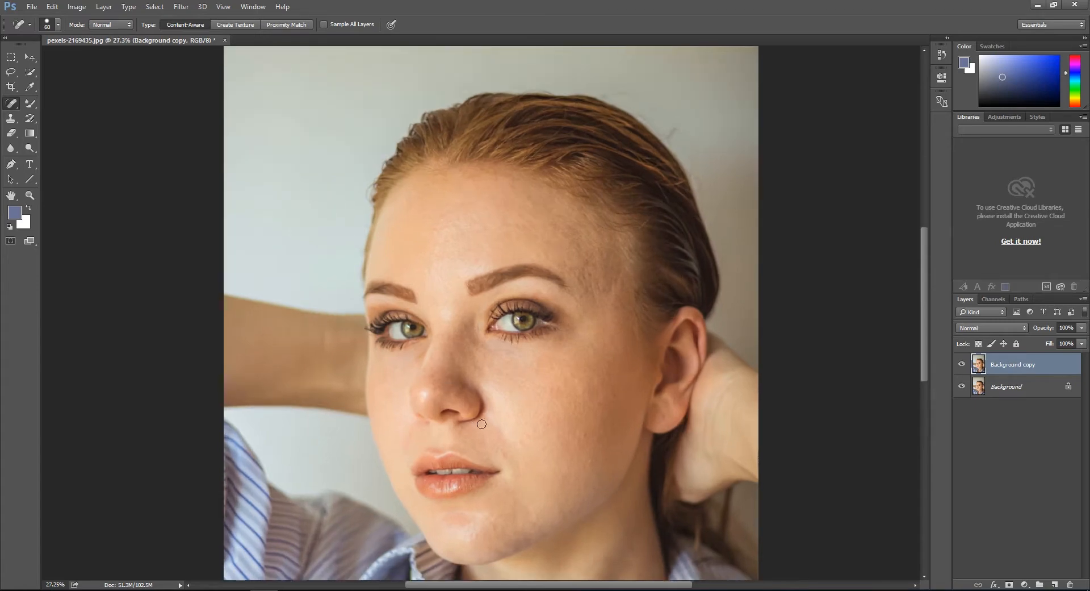
Step: Compare the retouched face with the original by hiding and showing the Background copy layer
click(961, 364)
click(961, 365)
click(962, 365)
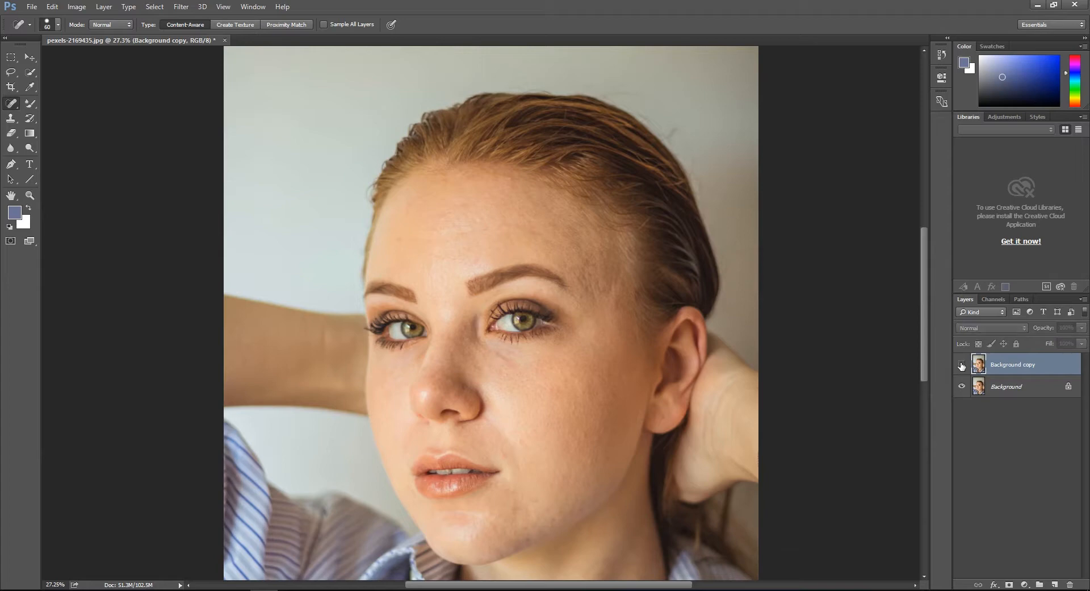
click(962, 364)
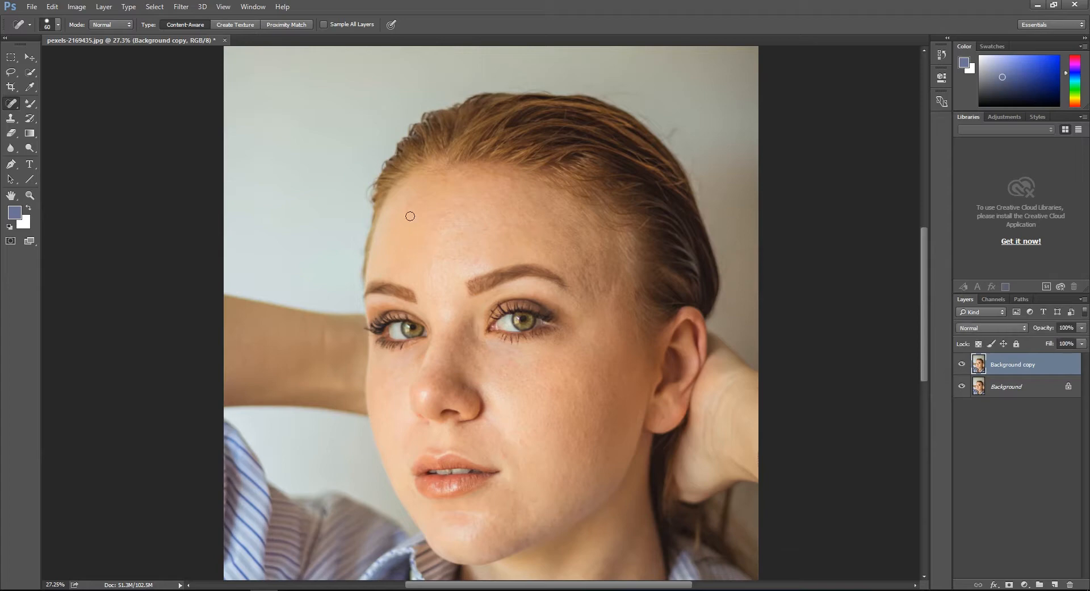
Step: Heal the remaining forehead spot and the dark patches on the temple beyond the eyebrow with the 60 px brush
click(441, 217)
scroll(439, 333, down, 2)
scroll(440, 334, up, 2)
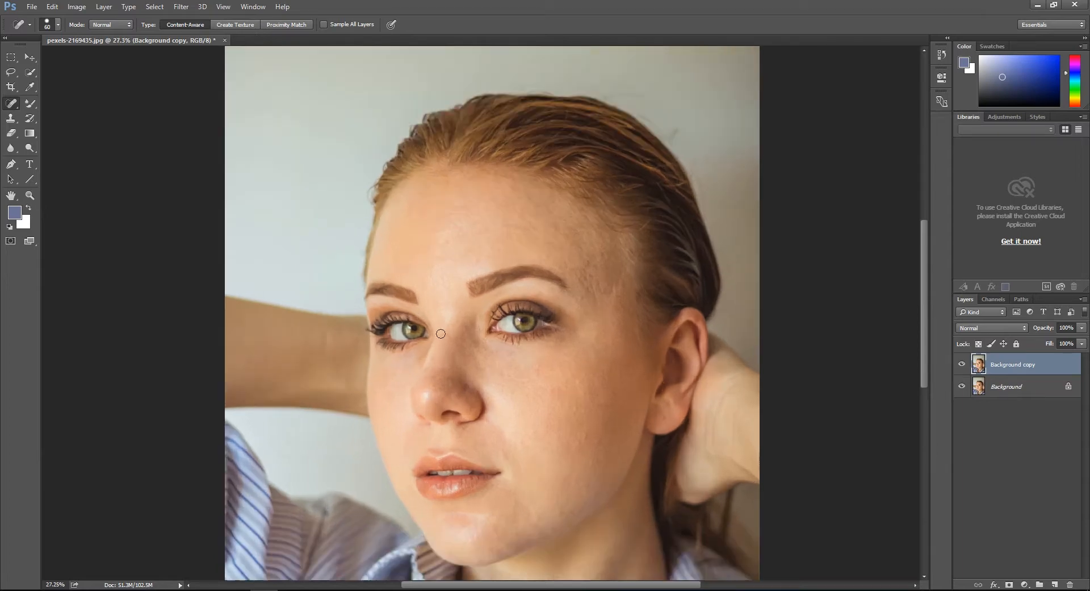
click(591, 267)
mouse_move(581, 278)
mouse_down()
mouse_move(597, 291)
mouse_move(584, 297)
mouse_up()
drag(590, 255, 593, 291)
scroll(623, 333, down, 2)
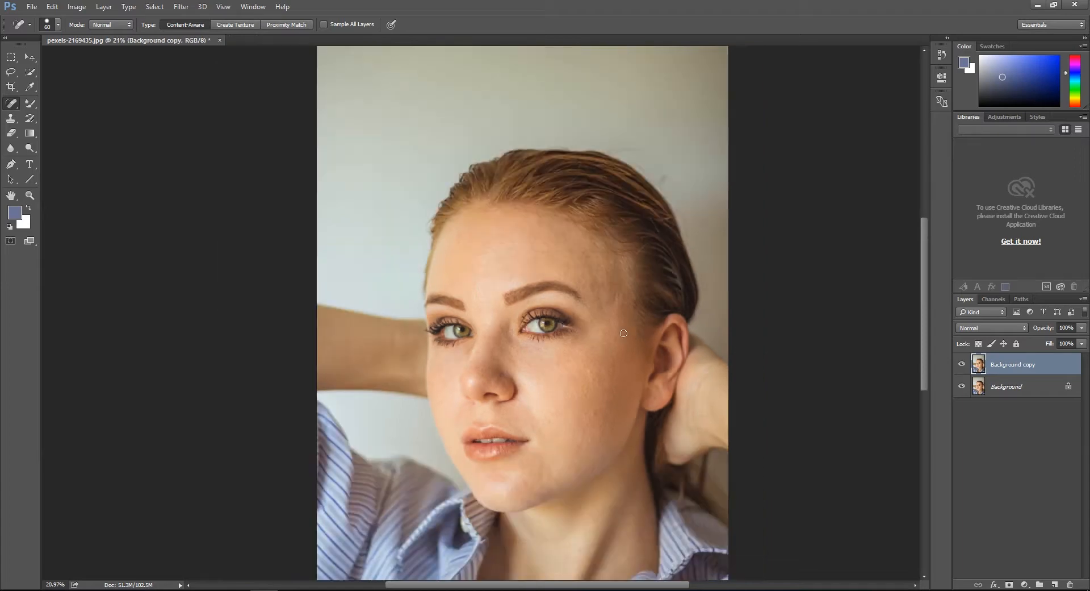
Step: Smooth the uneven skin between the eyebrow and the hairline, enlarging the healing brush to 125 px
scroll(624, 333, down, 2)
scroll(624, 333, up, 2)
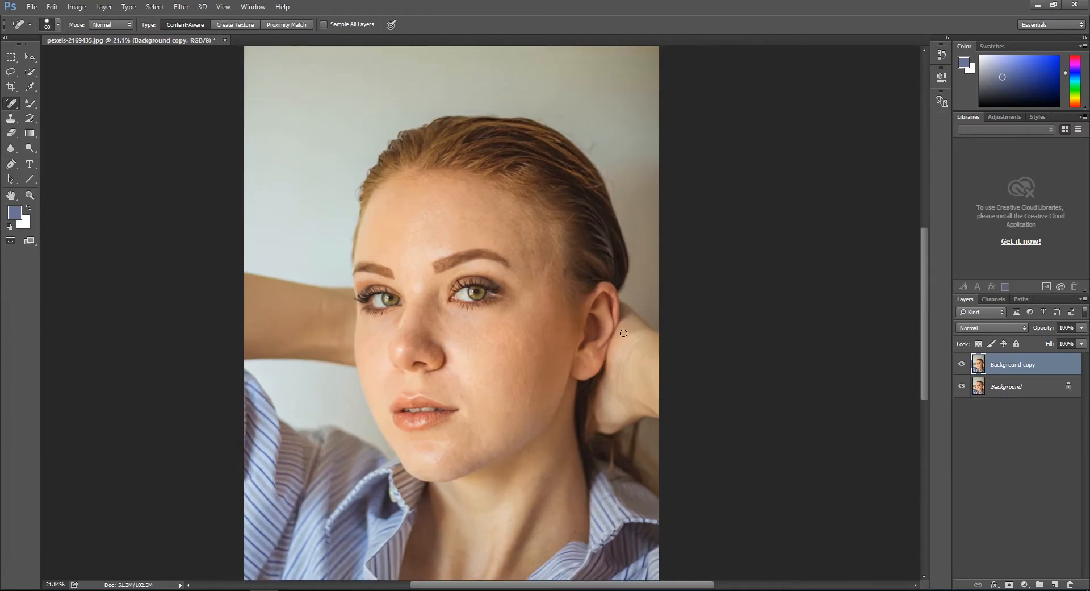
drag(521, 249, 532, 274)
key(bracketright)
click(528, 252)
click(542, 268)
click(522, 243)
scroll(535, 273, down, 2)
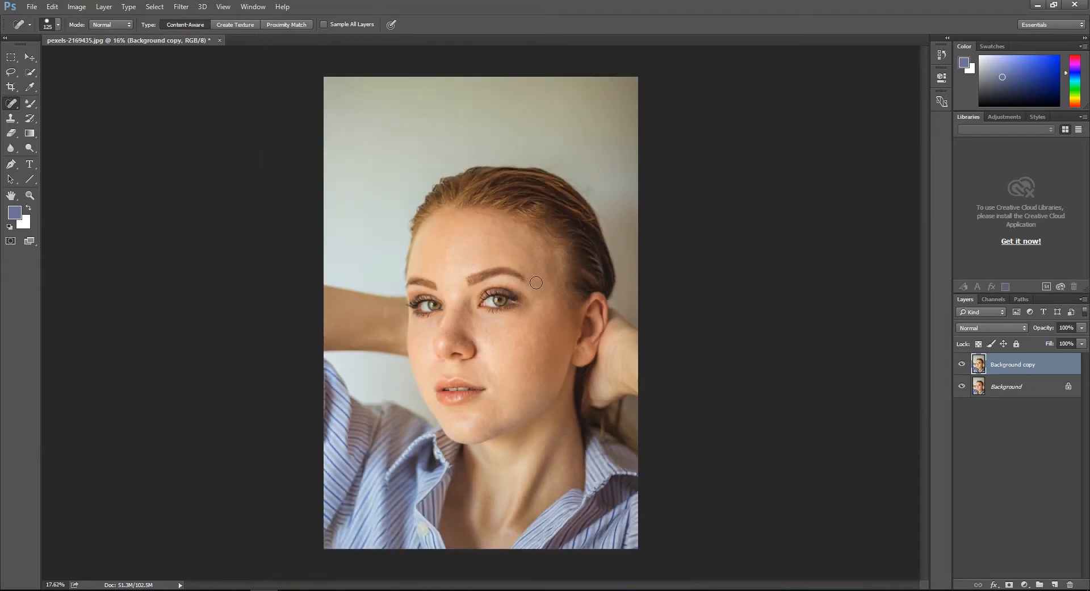
scroll(536, 282, up, 2)
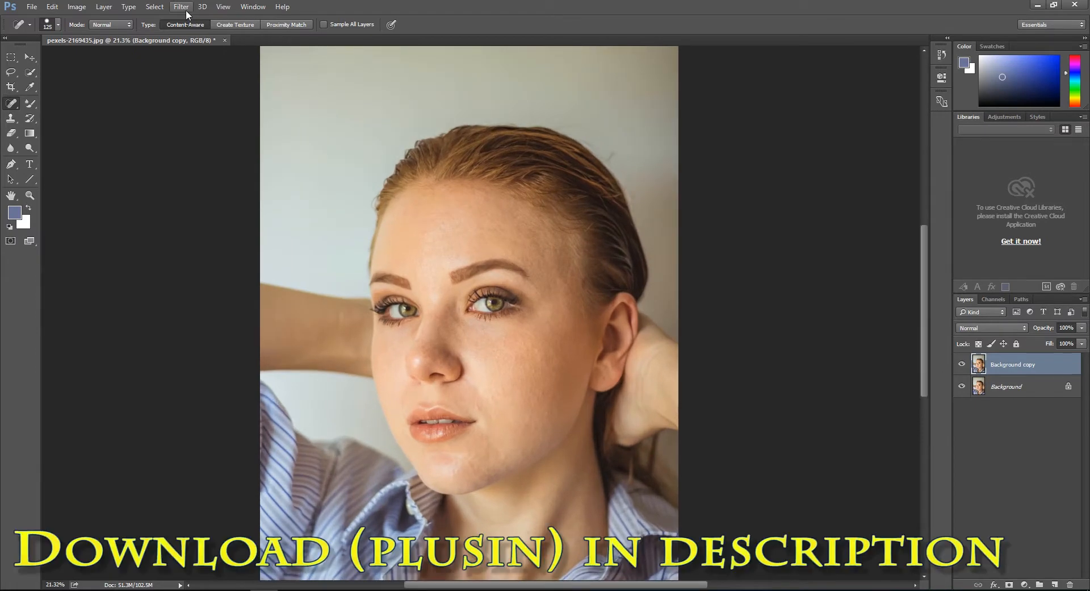
Step: Open the Photo-Toolbox SkinFiner filter for the Background copy layer and inspect the cheek at 1:1
click(188, 8)
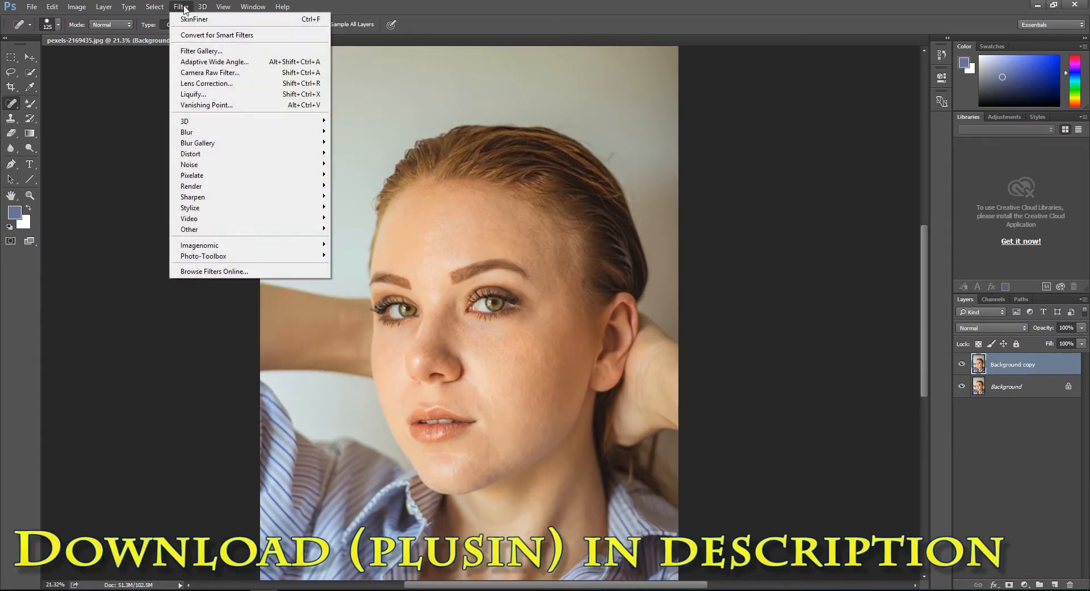
mouse_move(217, 259)
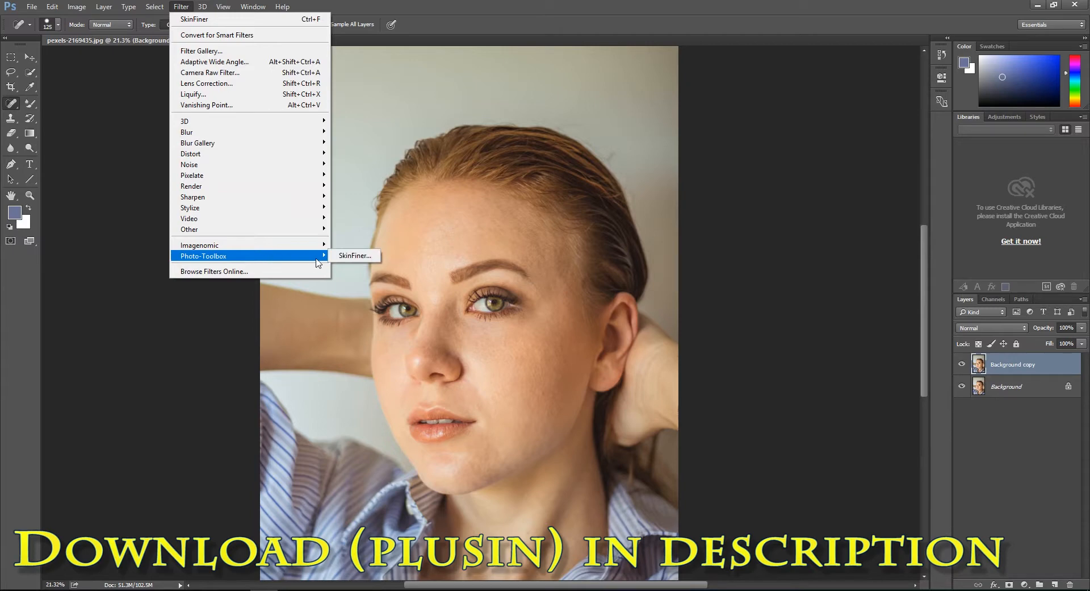
click(346, 256)
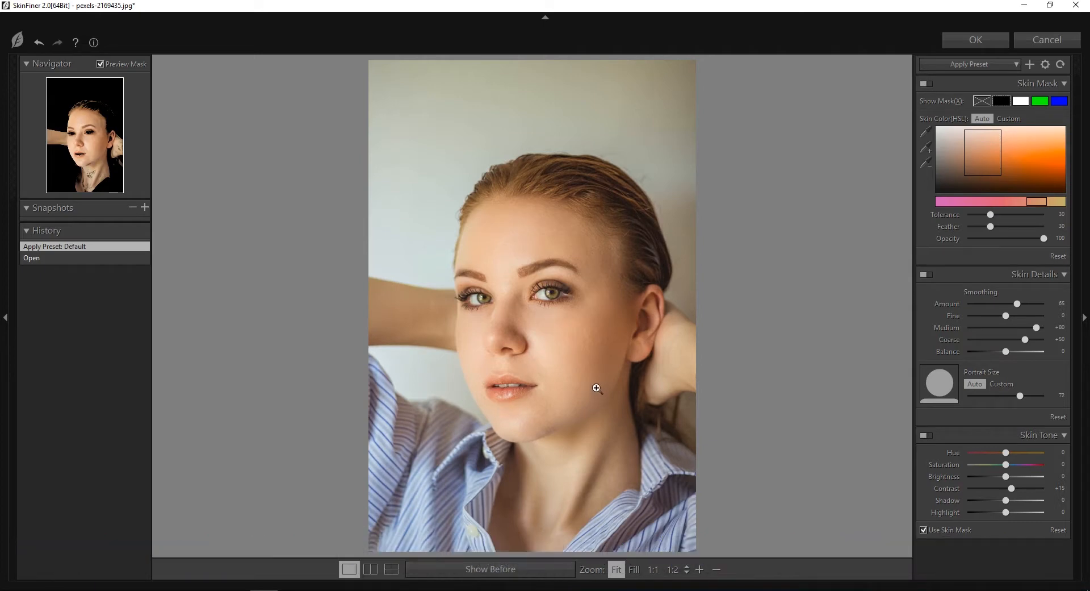
click(563, 354)
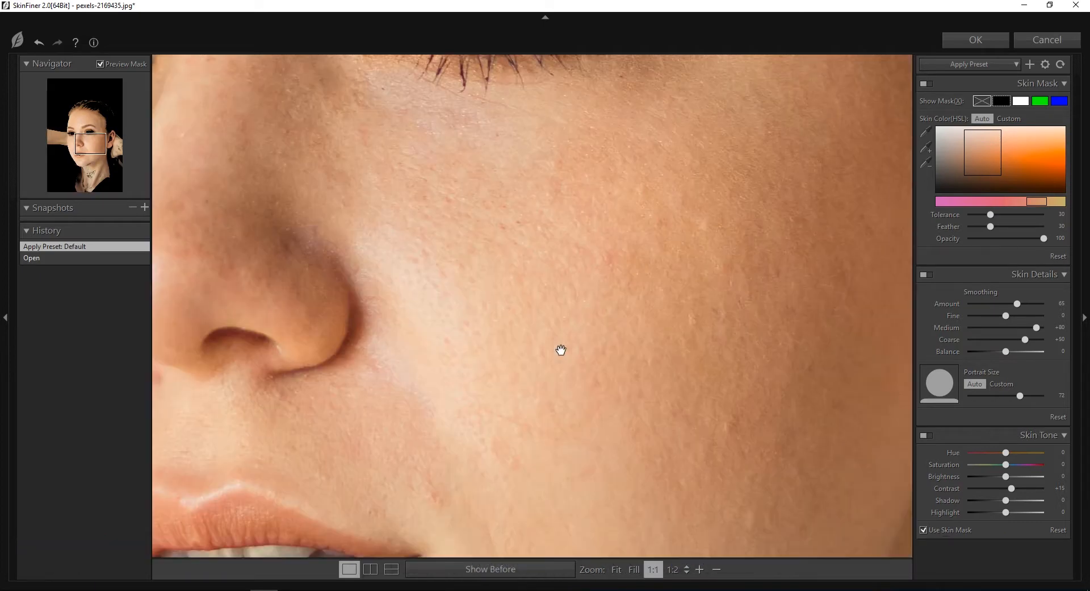
click(585, 300)
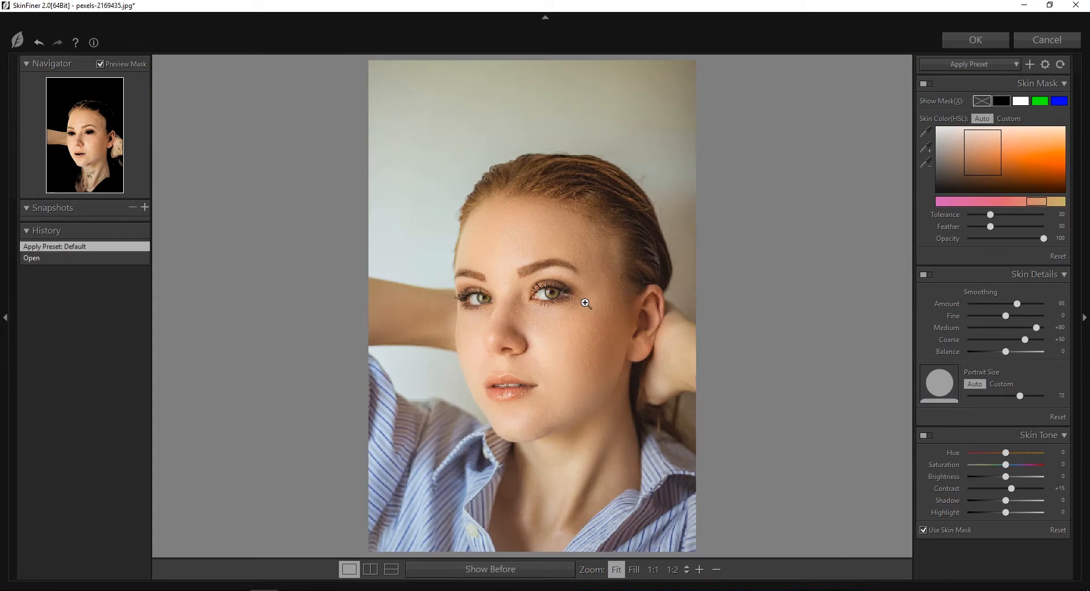
Step: Show the before and after images side by side and examine the face at 1:3 zoom
click(370, 570)
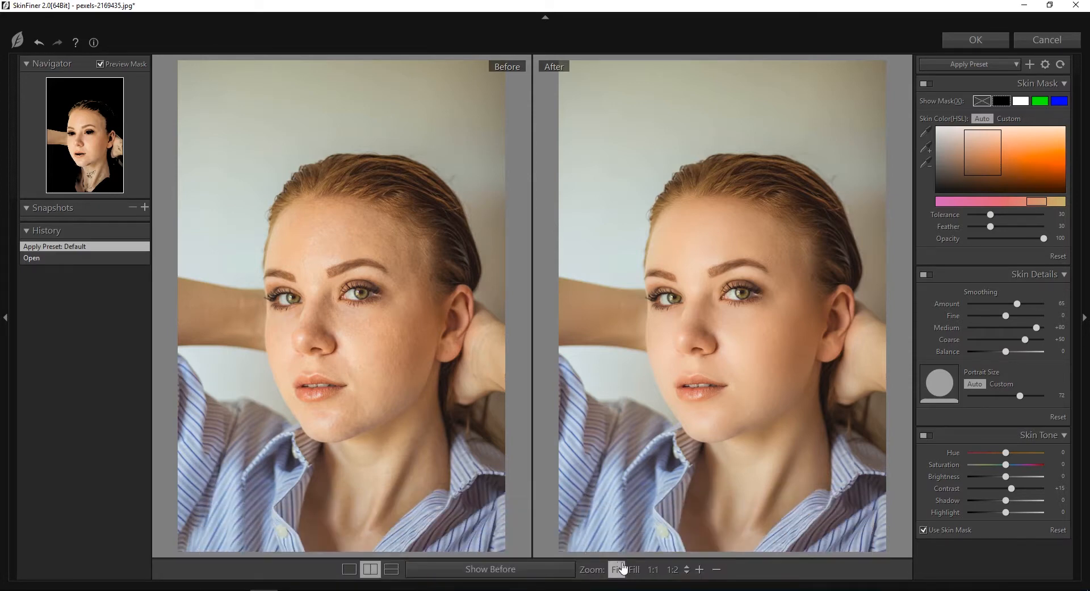
click(699, 569)
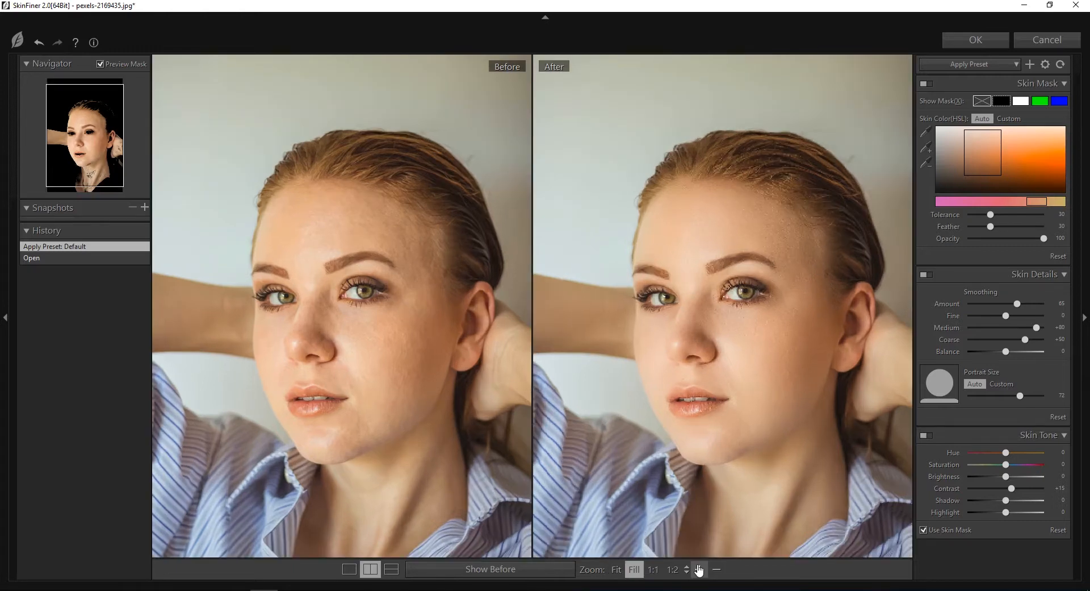
click(699, 569)
click(699, 569)
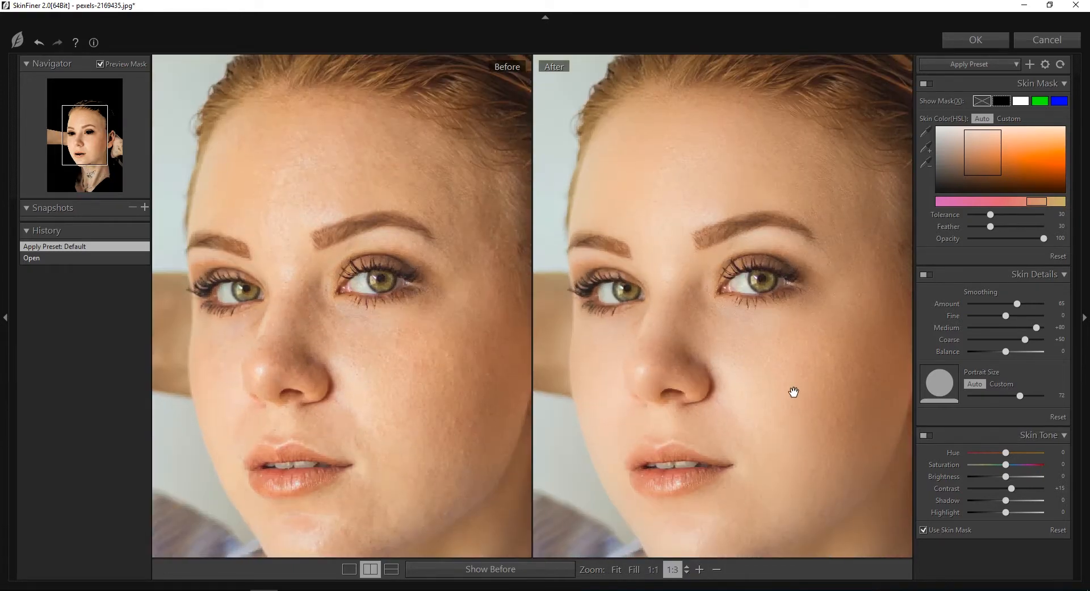
drag(823, 404, 804, 375)
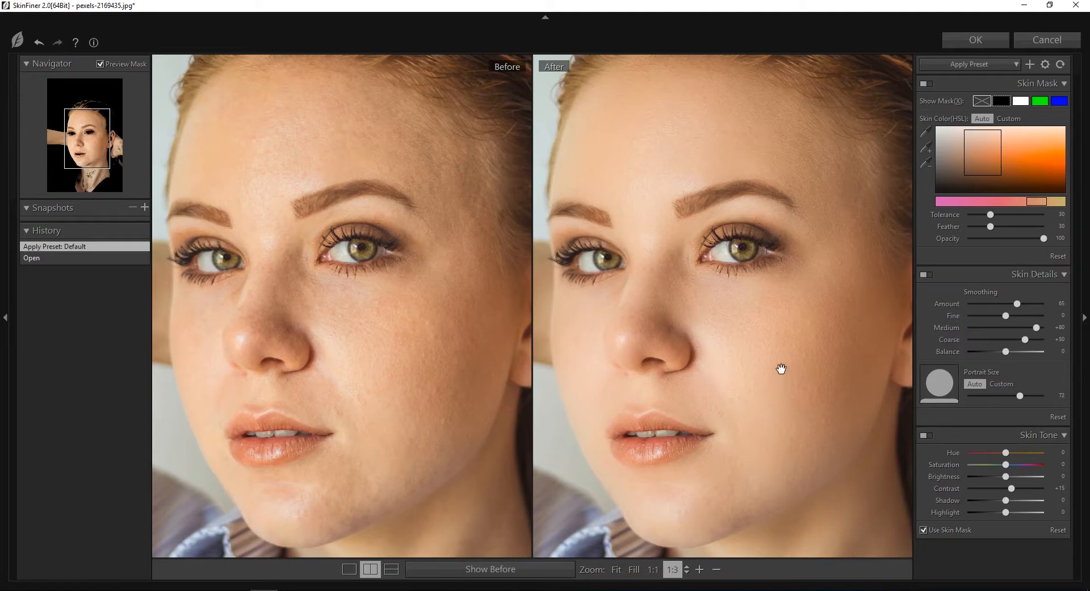
drag(781, 370, 784, 386)
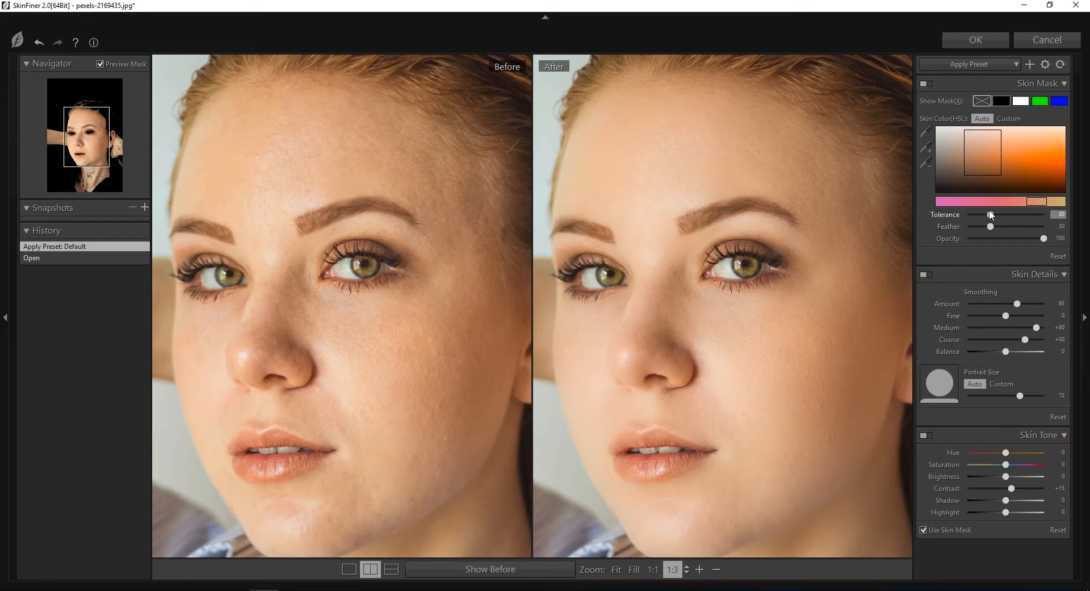
Step: Show the skin mask on black and expand the skin colour range with samples from the unmasked jaw edge
click(1002, 102)
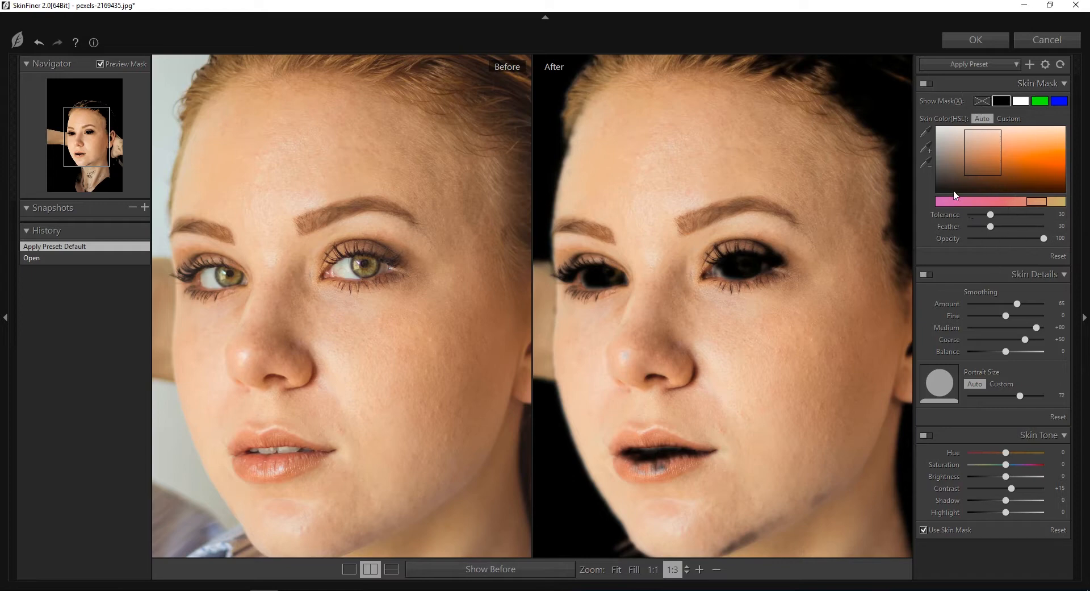
click(926, 152)
click(820, 491)
click(755, 531)
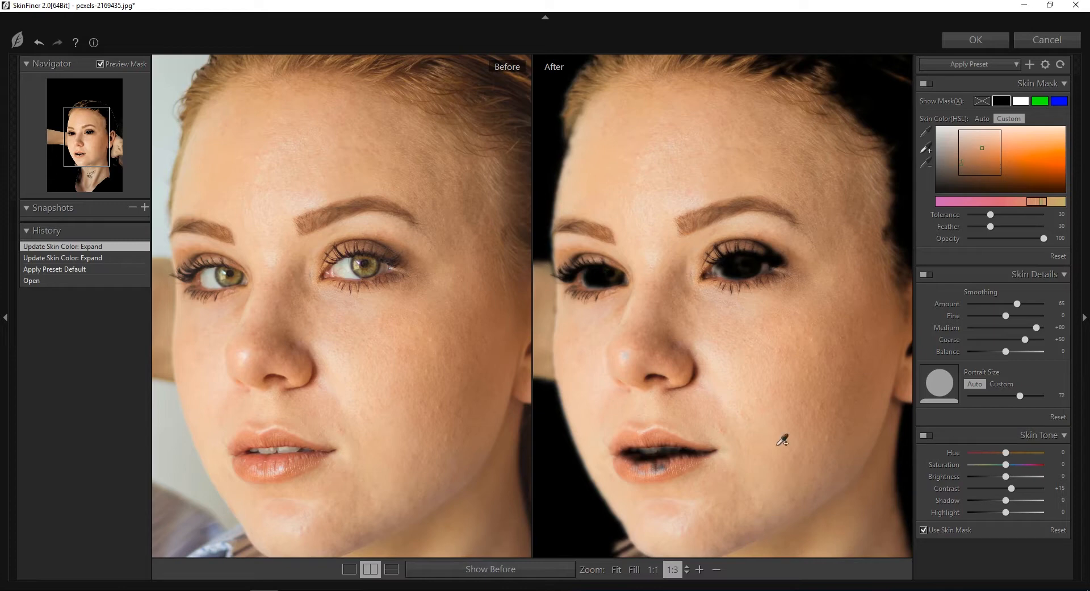
Step: Expand the skin colour range with a sample from the unmasked neck patch, and turn off the mask display
scroll(780, 413, down, 2)
scroll(781, 413, down, 3)
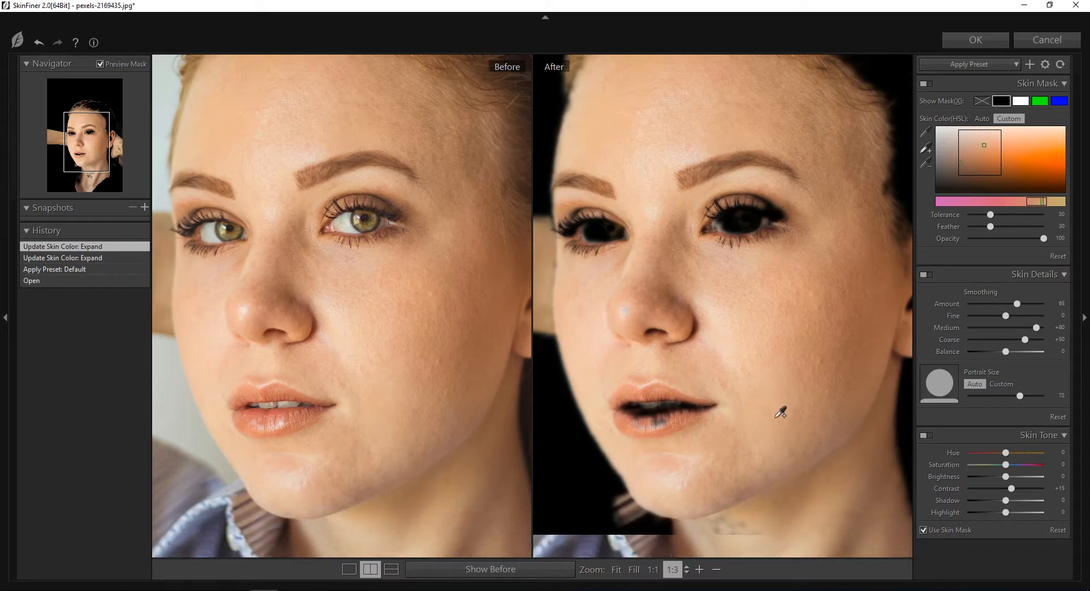
scroll(781, 413, down, 4)
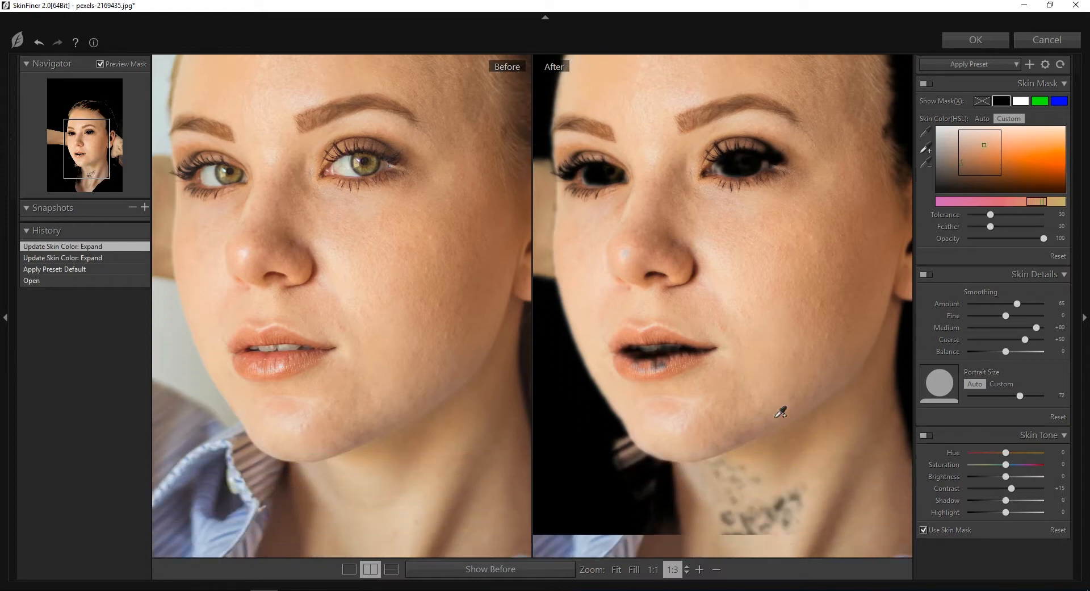
click(756, 489)
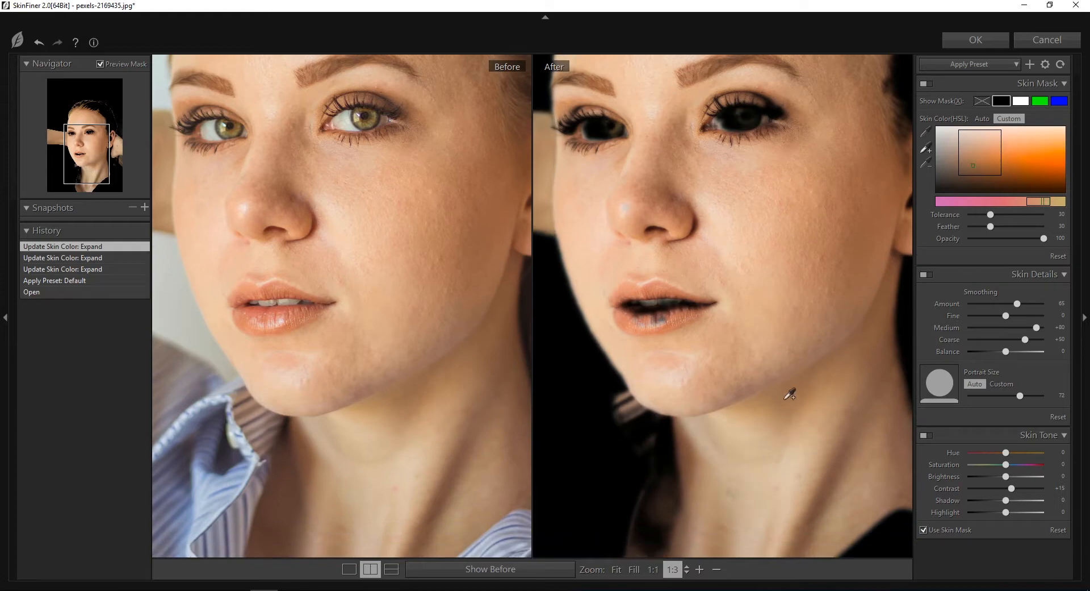
scroll(776, 362, up, 2)
scroll(777, 359, up, 2)
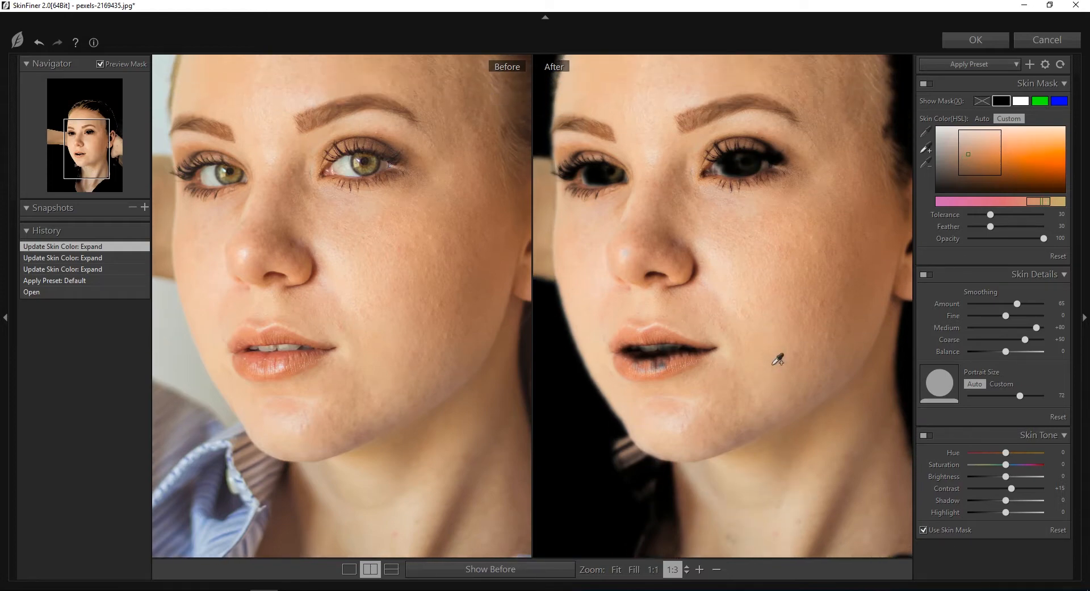
click(988, 104)
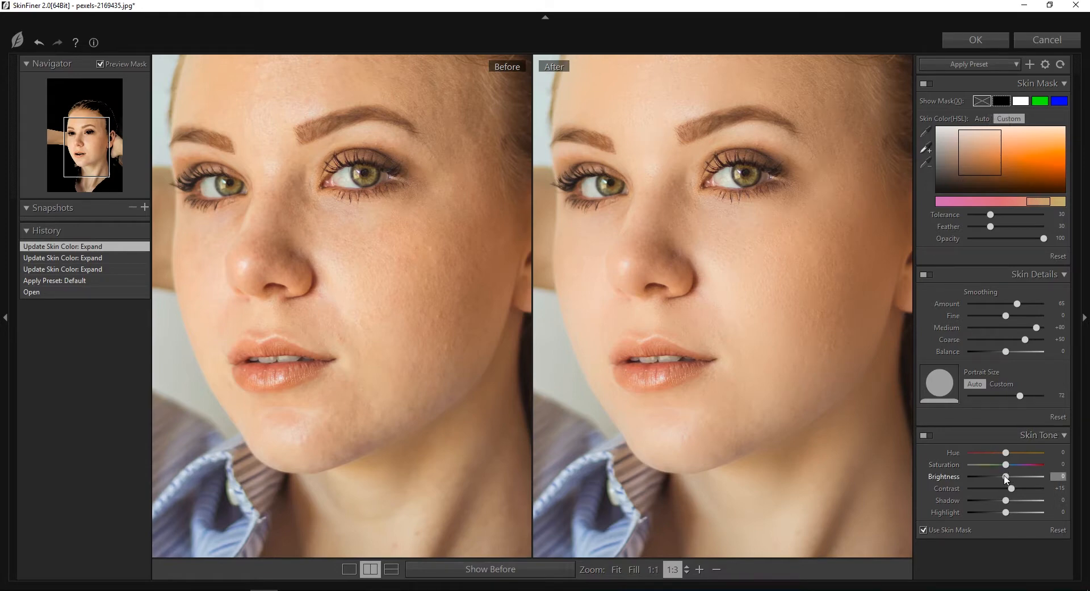
Step: Adjust the skin tone to Brightness +9, Contrast +28, Shadow -12 and Highlight -17
drag(1007, 478, 1008, 474)
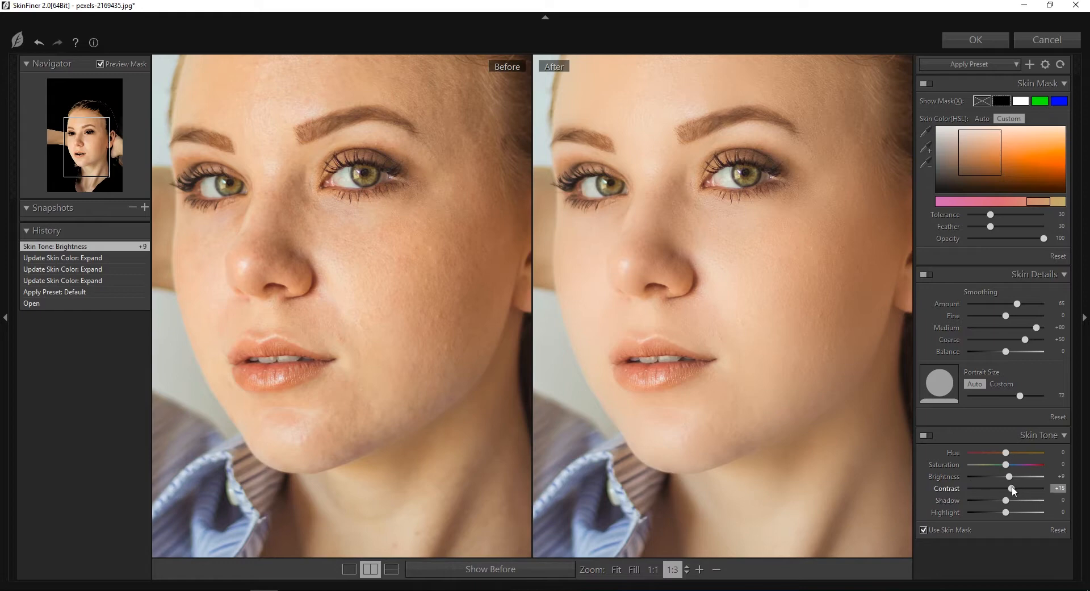
drag(1011, 487, 1017, 488)
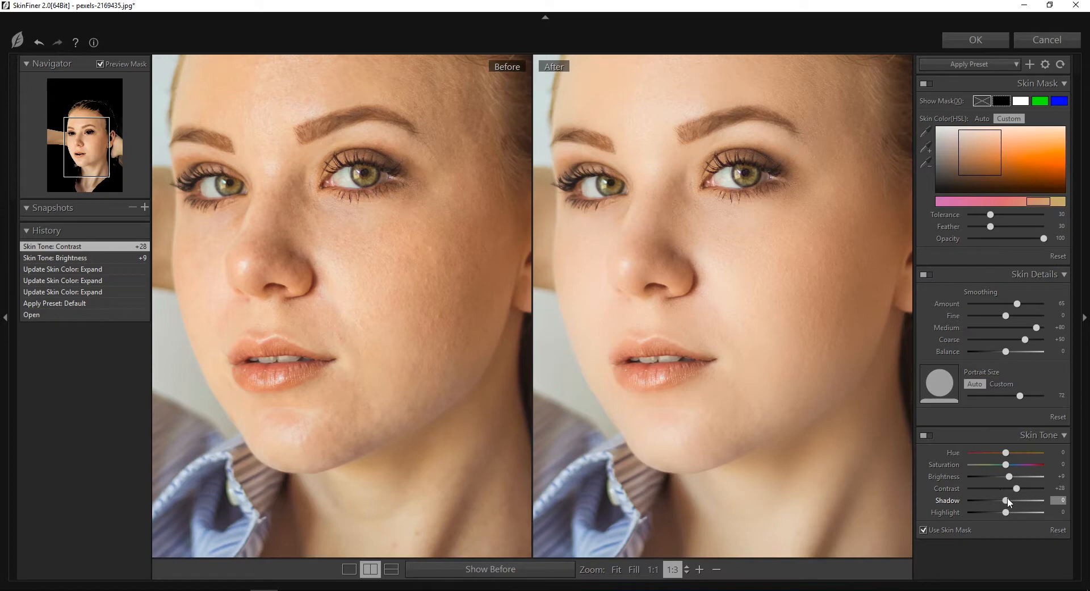
drag(1015, 497, 1000, 514)
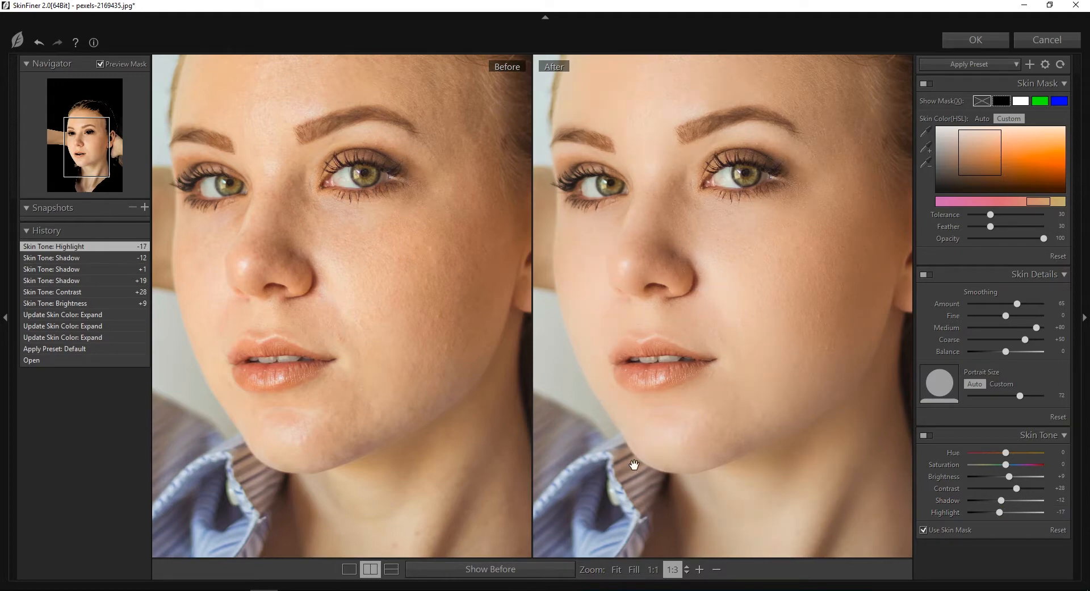
Step: Compare the before and after images at 1:4, 1:6 and 1:3 zoom, and apply the SkinFiner result to the layer
click(716, 570)
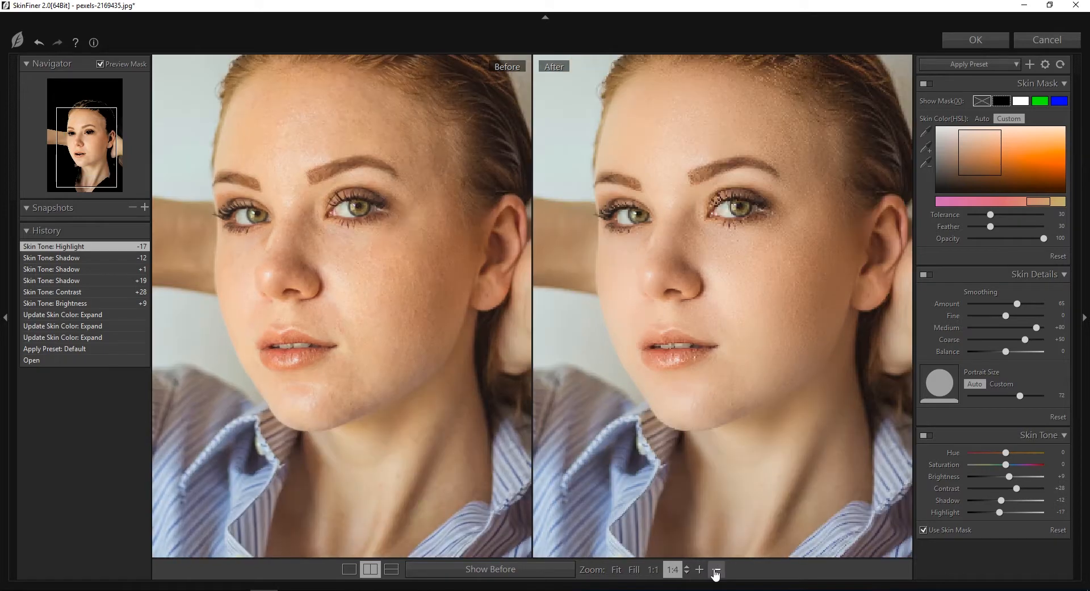
click(716, 570)
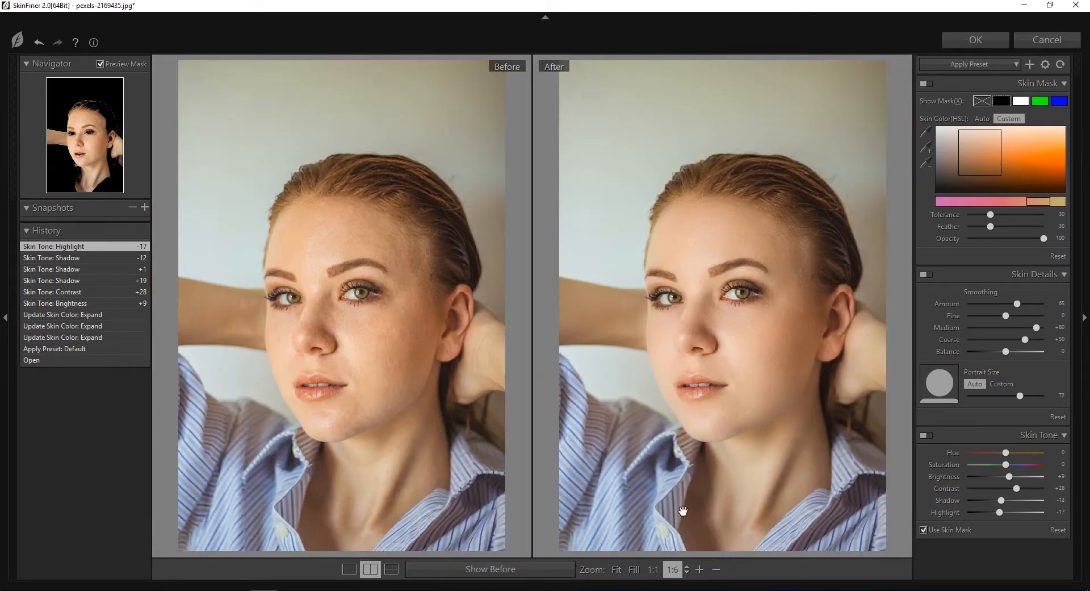
click(700, 569)
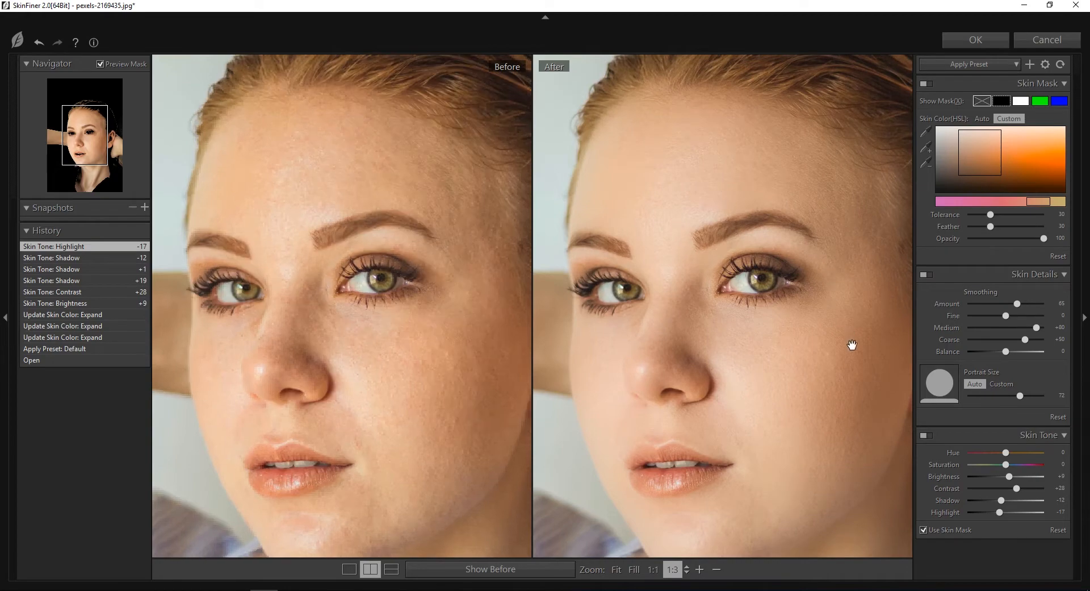
click(977, 35)
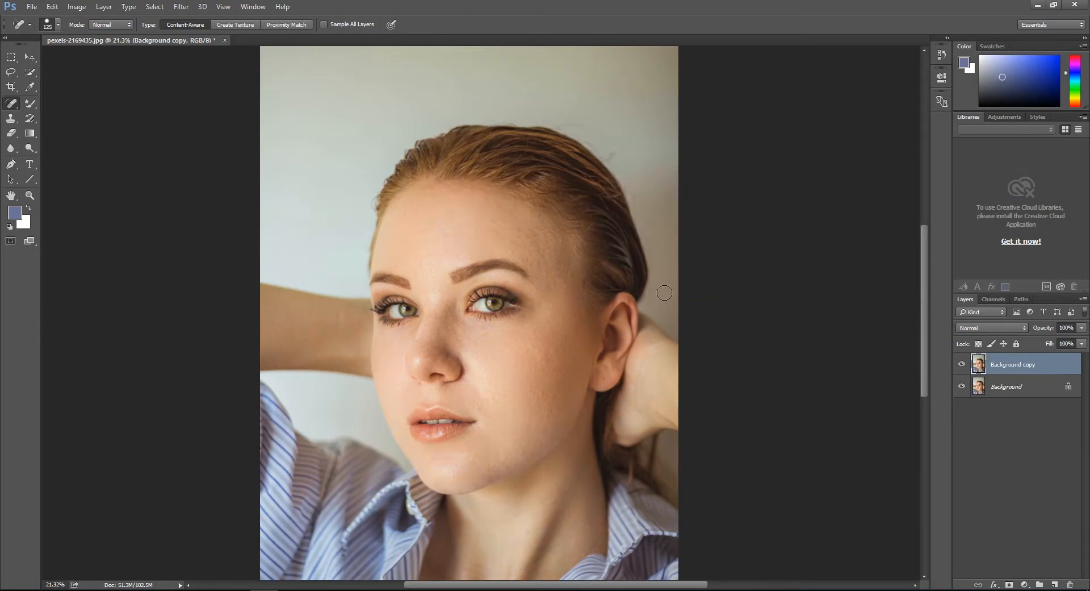
Step: Compare the smoothed skin with the original by toggling the Background copy layer's visibility, both close up and on the whole portrait
scroll(459, 456, up, 3)
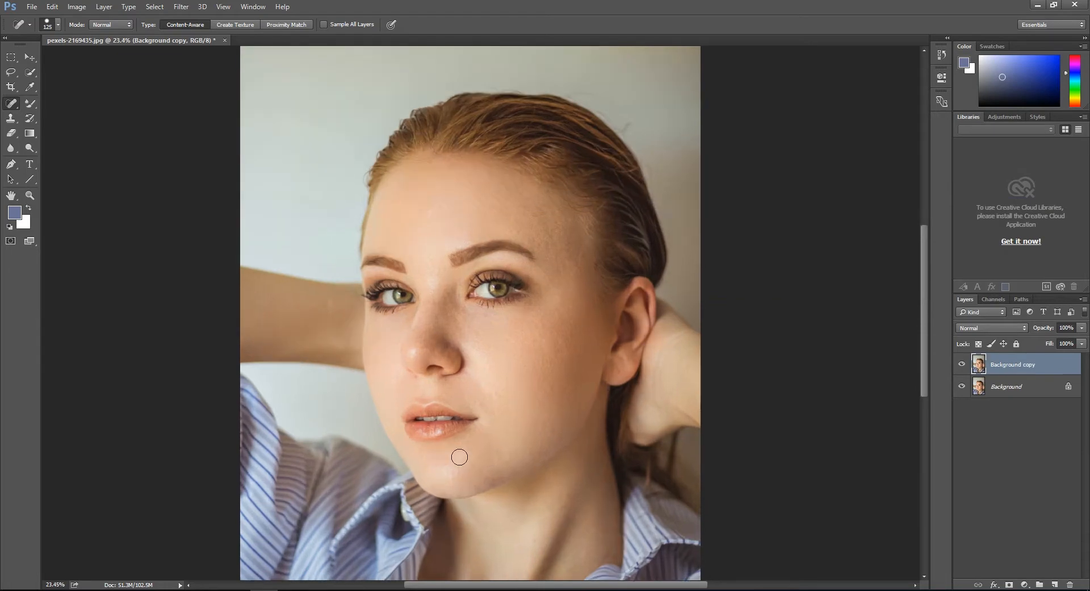
scroll(460, 457, up, 2)
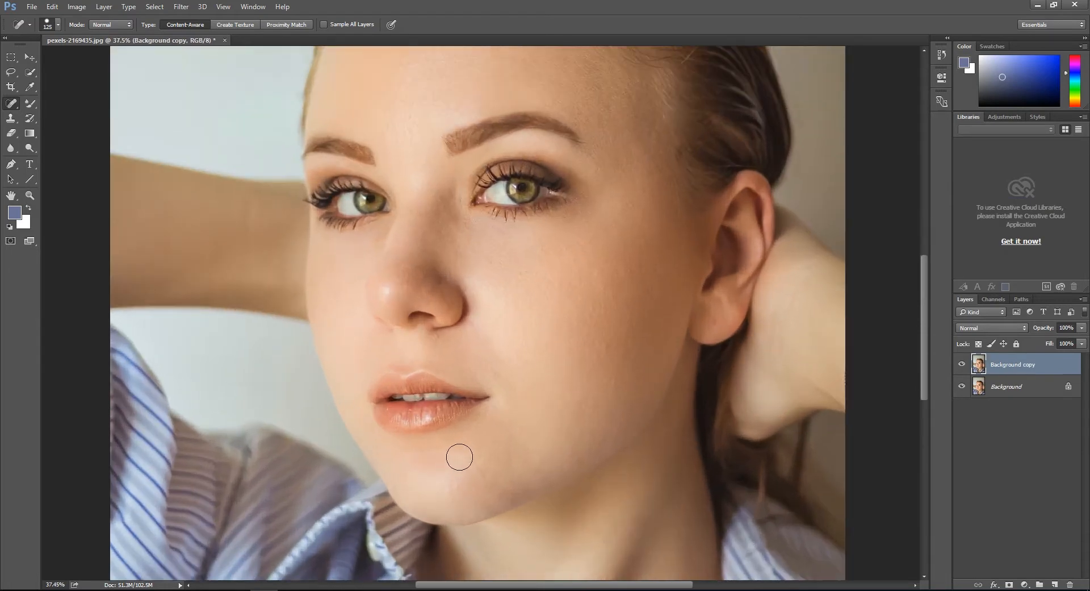
click(962, 364)
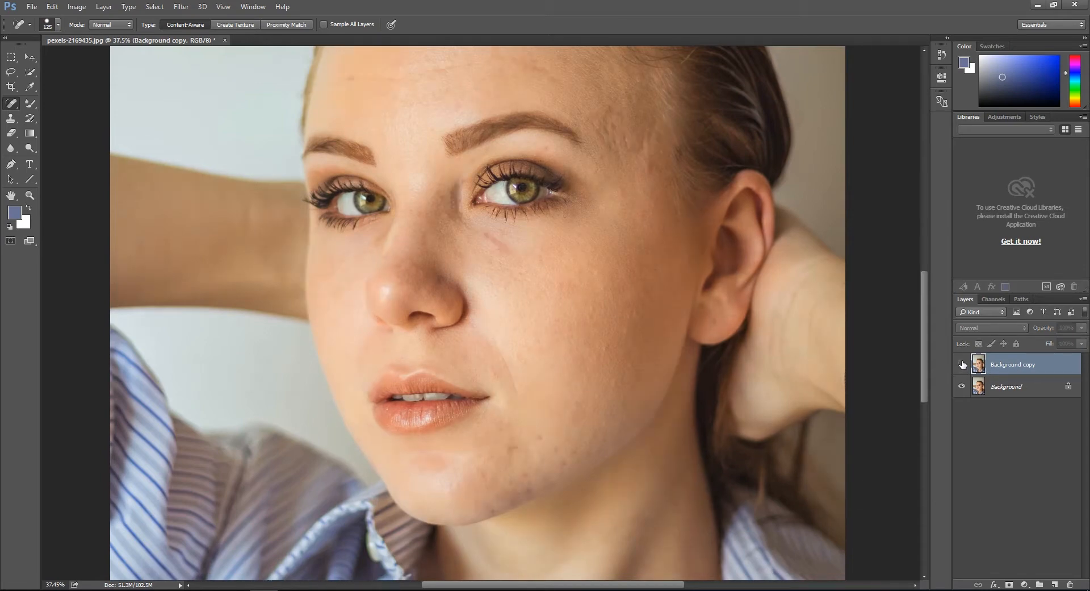
click(963, 364)
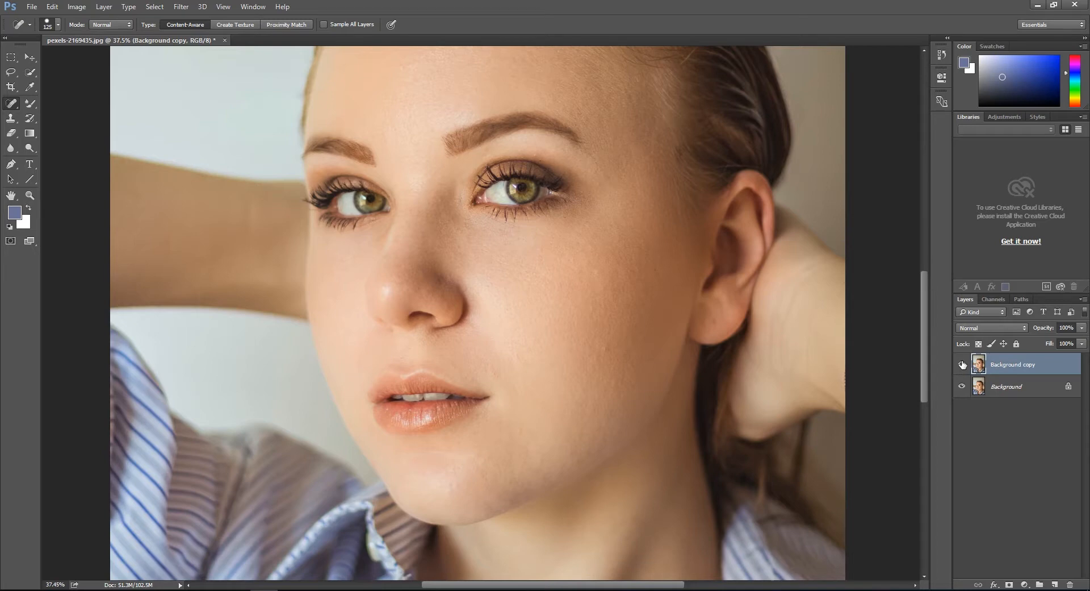
click(963, 364)
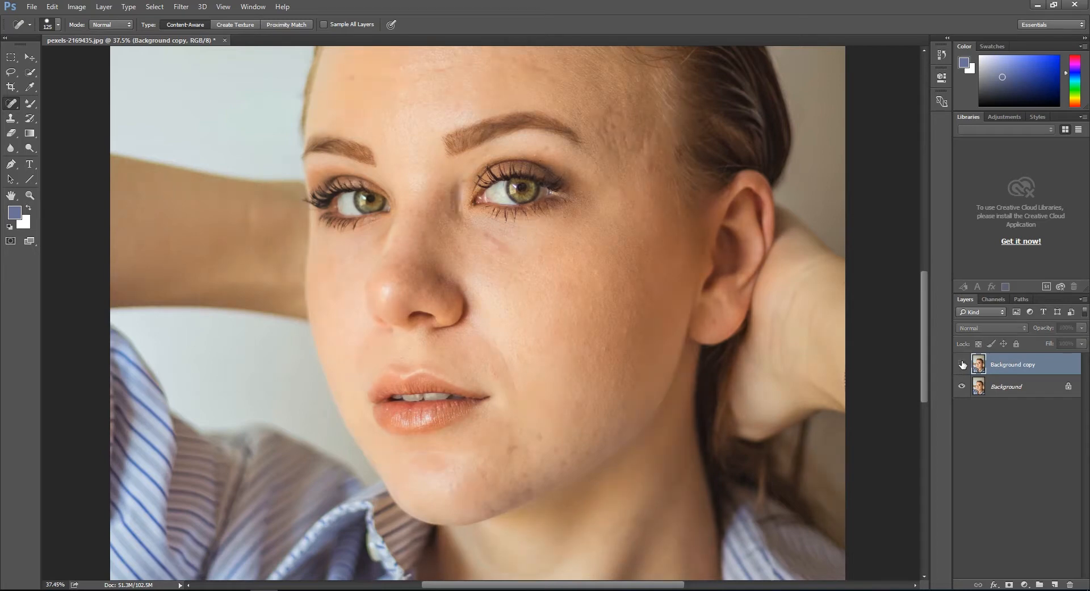
click(962, 364)
scroll(762, 367, down, 3)
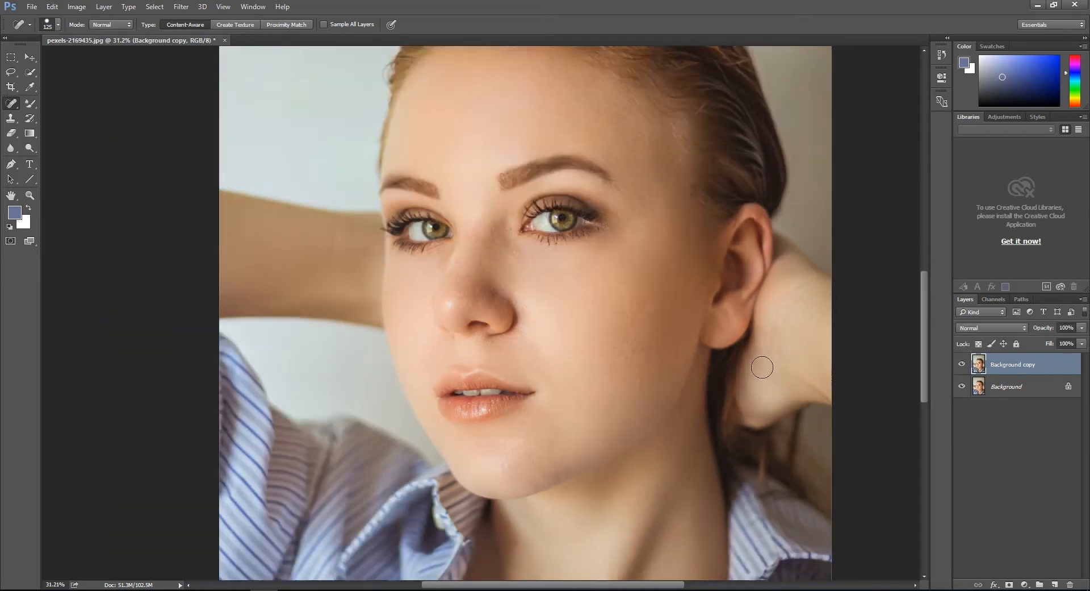
click(963, 364)
click(962, 364)
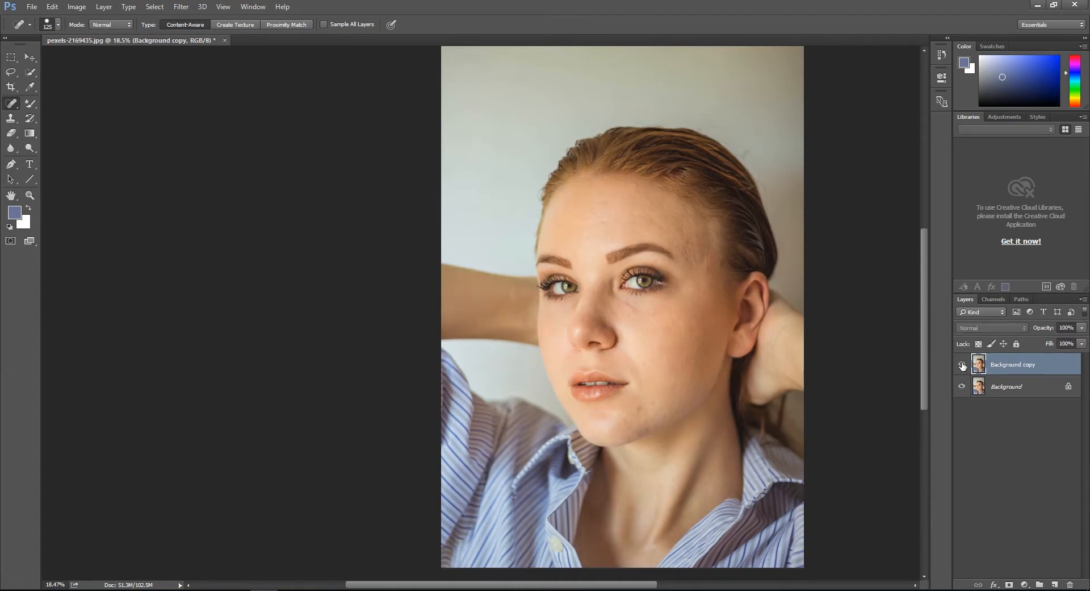
click(963, 364)
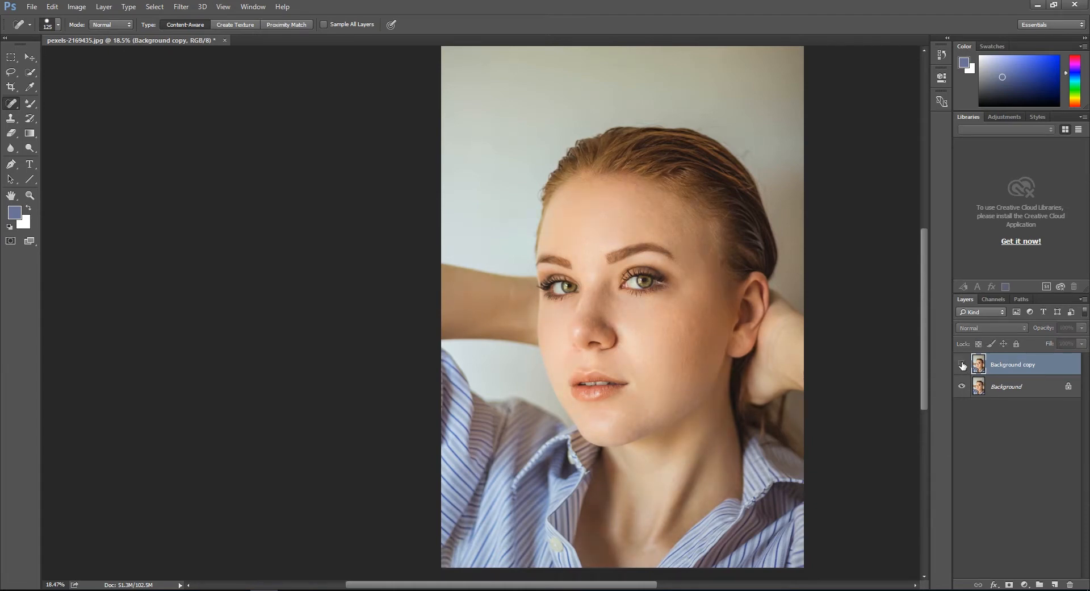
click(962, 363)
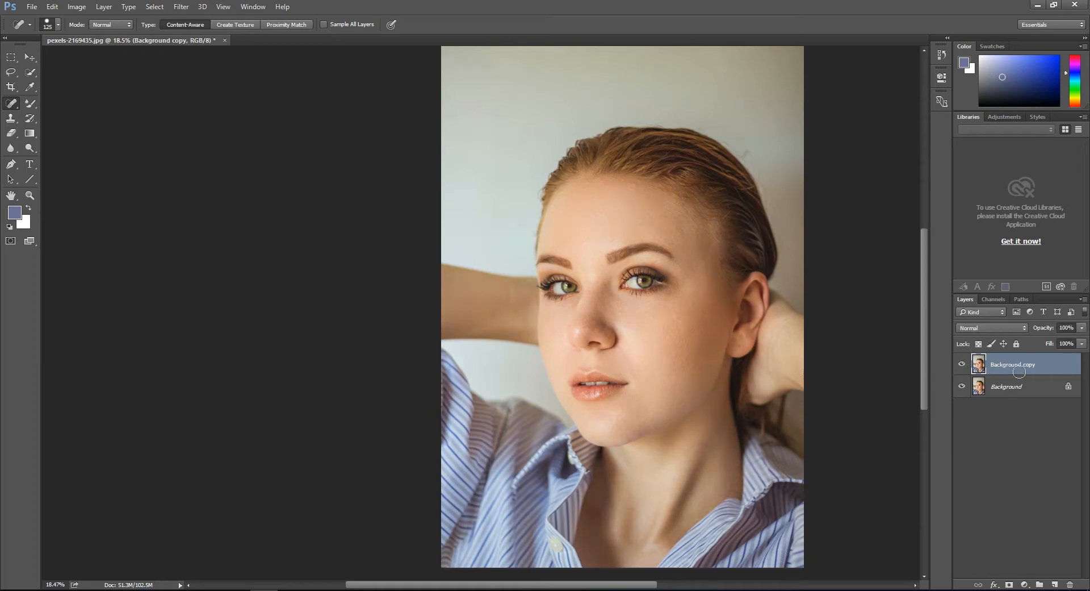
click(962, 364)
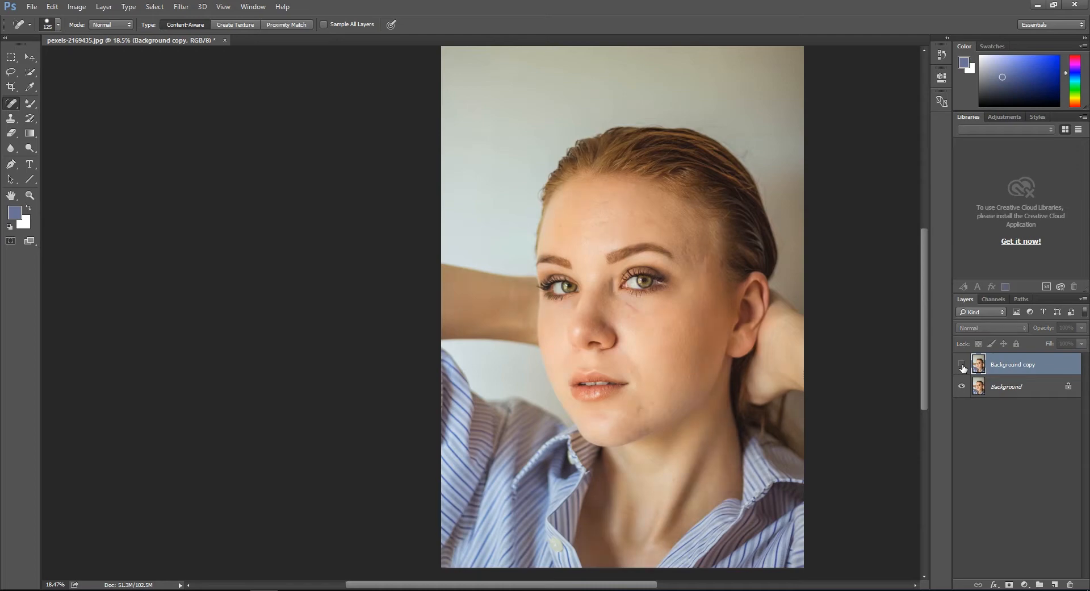
click(962, 365)
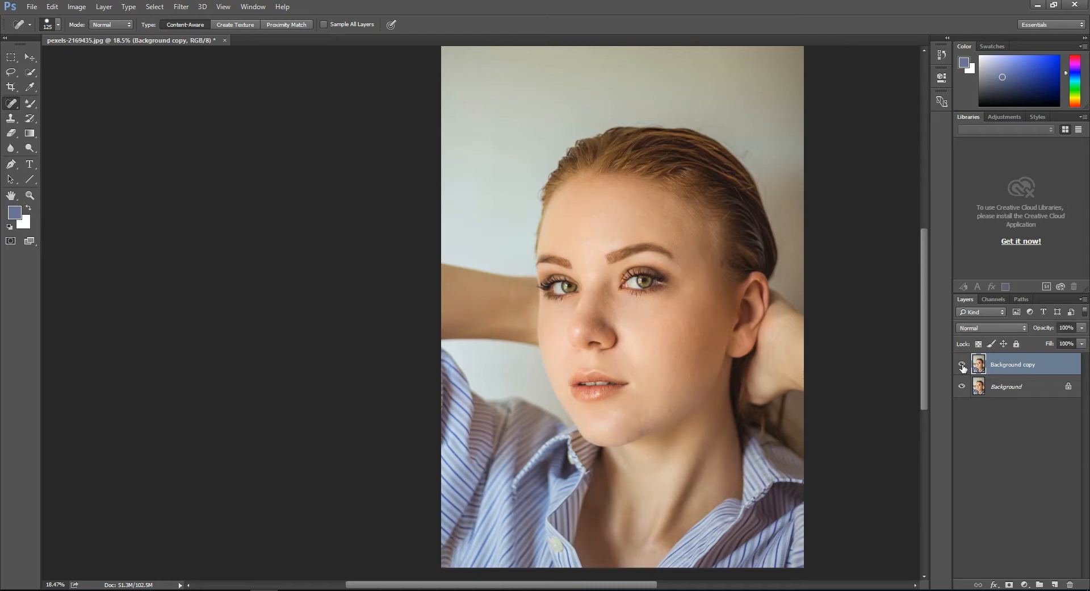
Step: Reduce the Spot Healing Brush size to 40 and heal a small spot on the cheek beneath the outer eye corner
scroll(683, 402, up, 3)
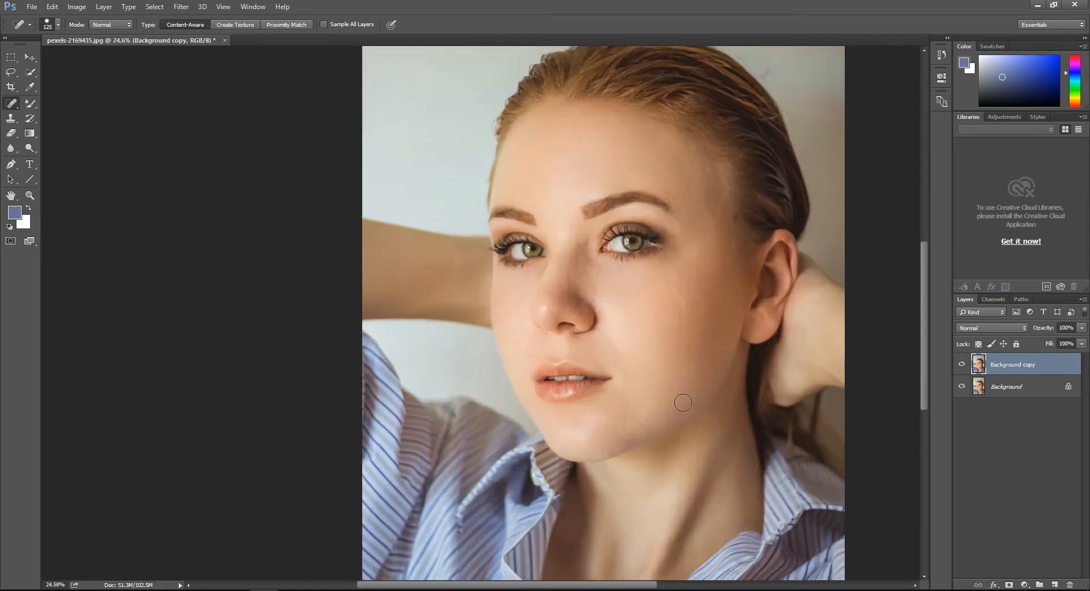
scroll(540, 334, up, 3)
scroll(534, 334, up, 2)
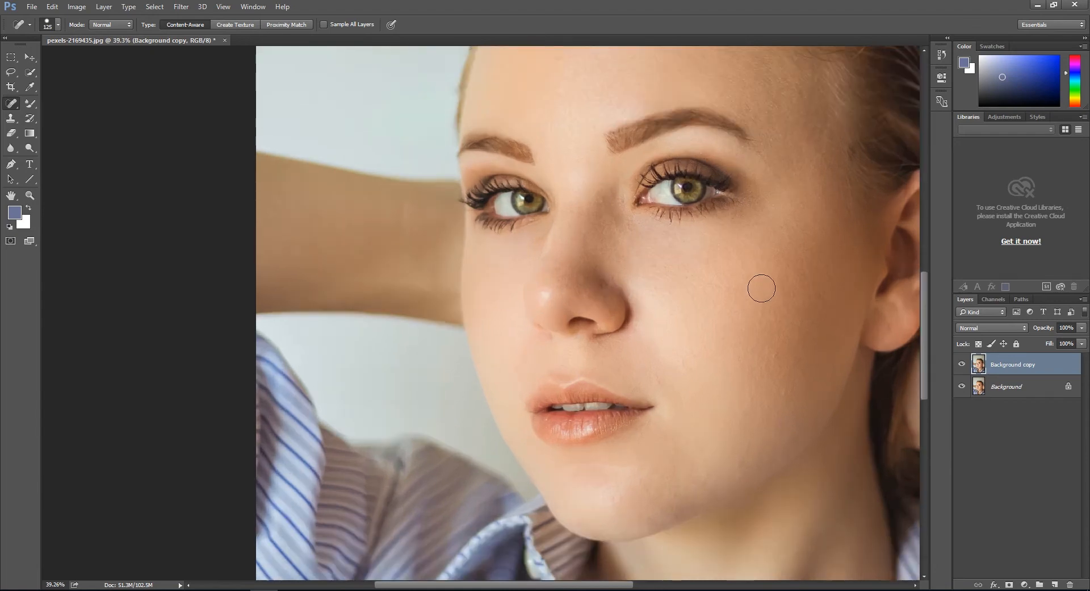
key(bracketleft)
key(bracketleft)
key(bracketleft)
key(bracketleft)
key(bracketleft)
key(bracketleft)
click(766, 275)
Step: Inspect the face for remaining blemishes and heal another spot on the lower cheek
scroll(598, 330, down, 4)
scroll(598, 334, up, 3)
scroll(598, 333, down, 1)
scroll(594, 337, up, 1)
scroll(625, 340, up, 1)
scroll(636, 341, down, 1)
scroll(708, 241, up, 7)
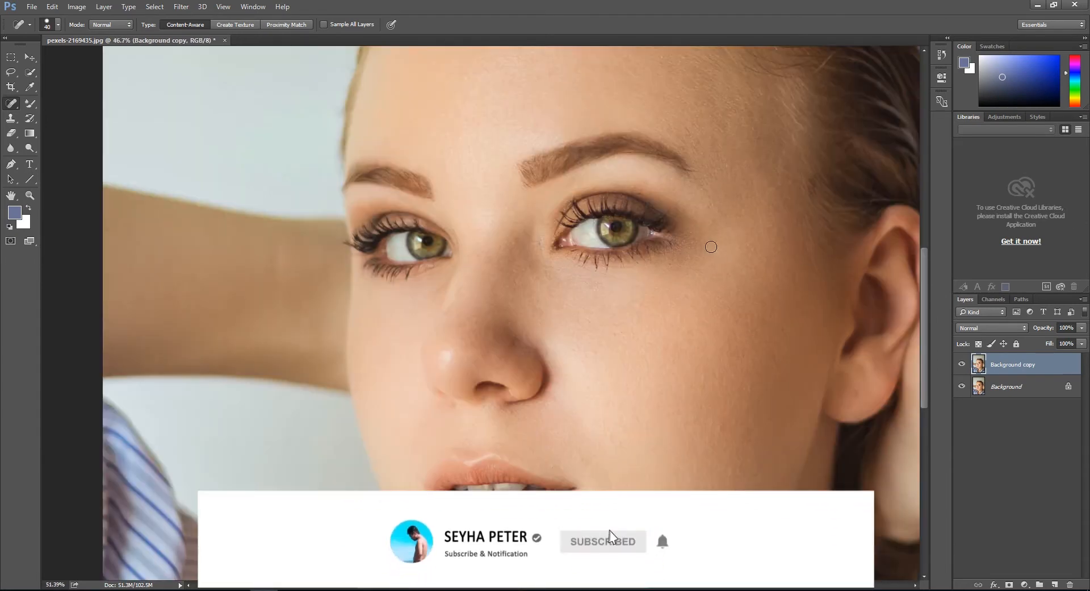
scroll(574, 287, down, 7)
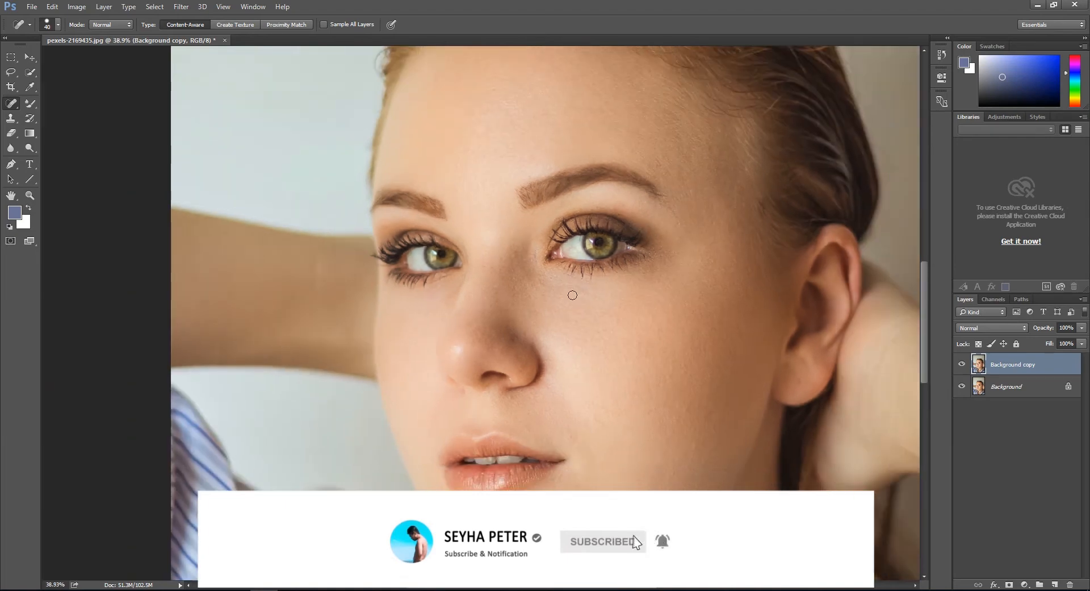
scroll(661, 409, down, 1)
scroll(660, 408, up, 2)
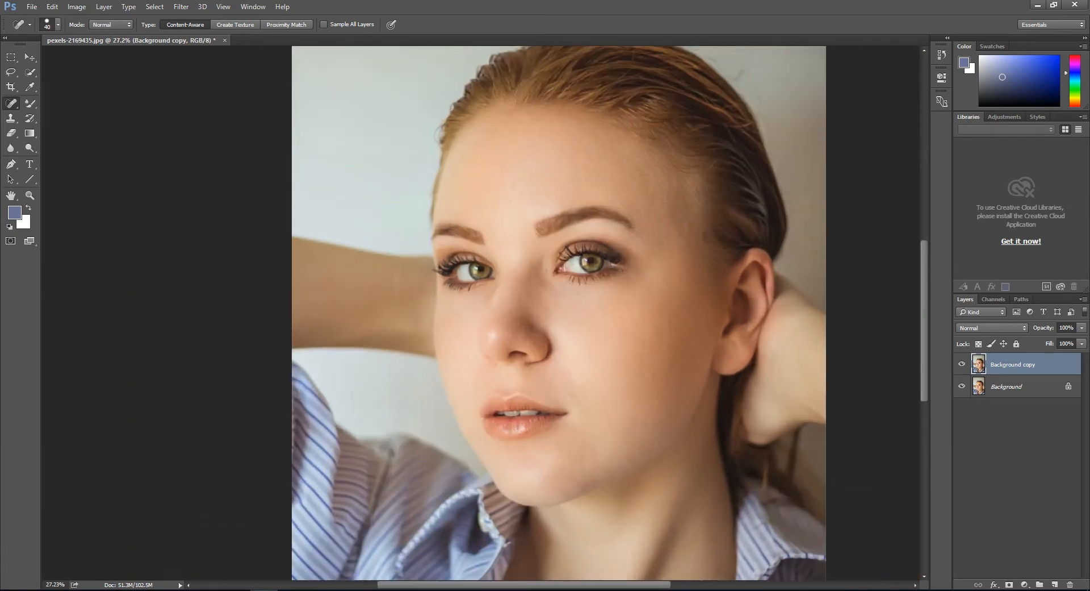
click(663, 408)
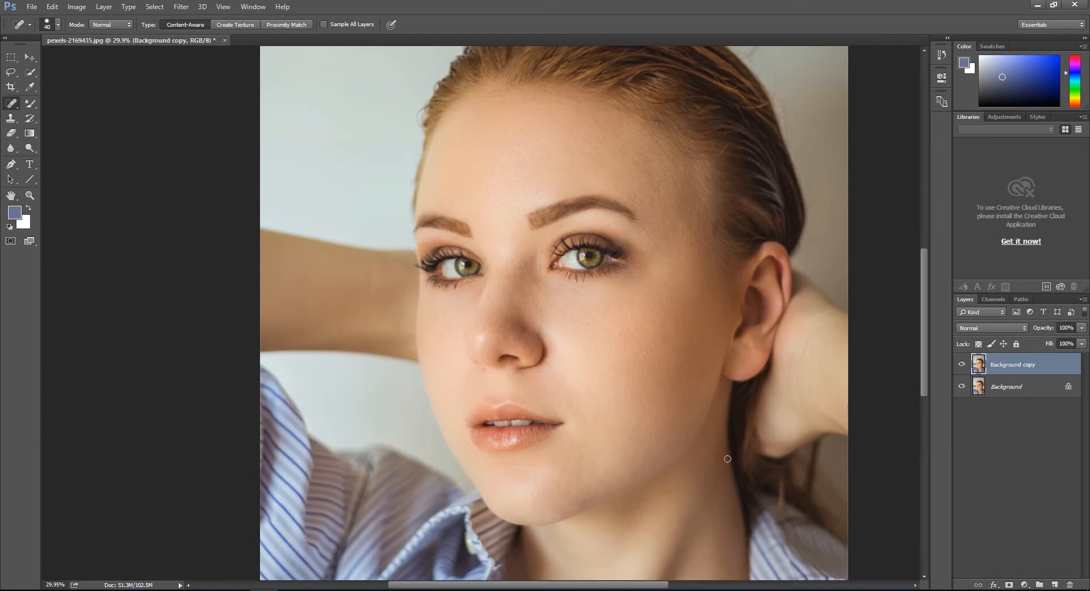
Step: Compare the final retouch with the original by hiding and showing Background copy, and view the whole portrait with the Move tool active
click(962, 365)
click(962, 364)
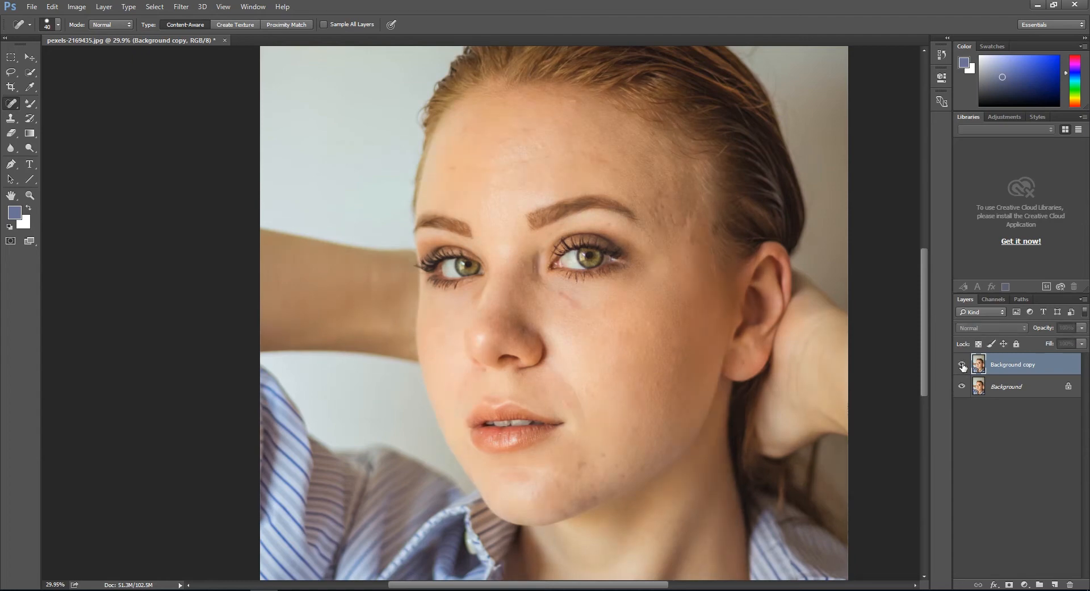
scroll(713, 370, down, 1)
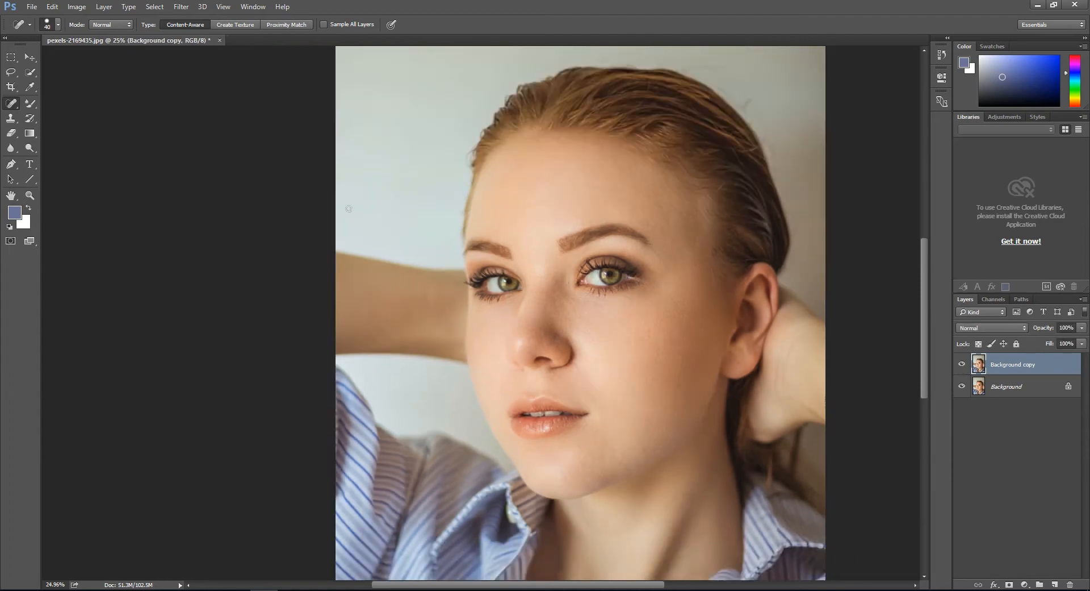
click(29, 57)
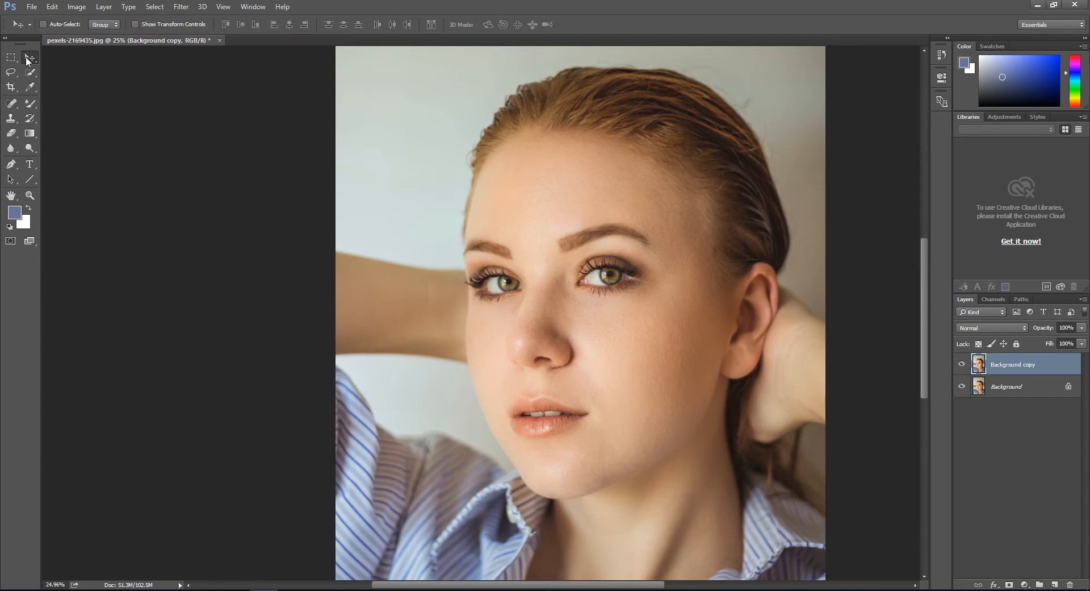
scroll(574, 304, down, 3)
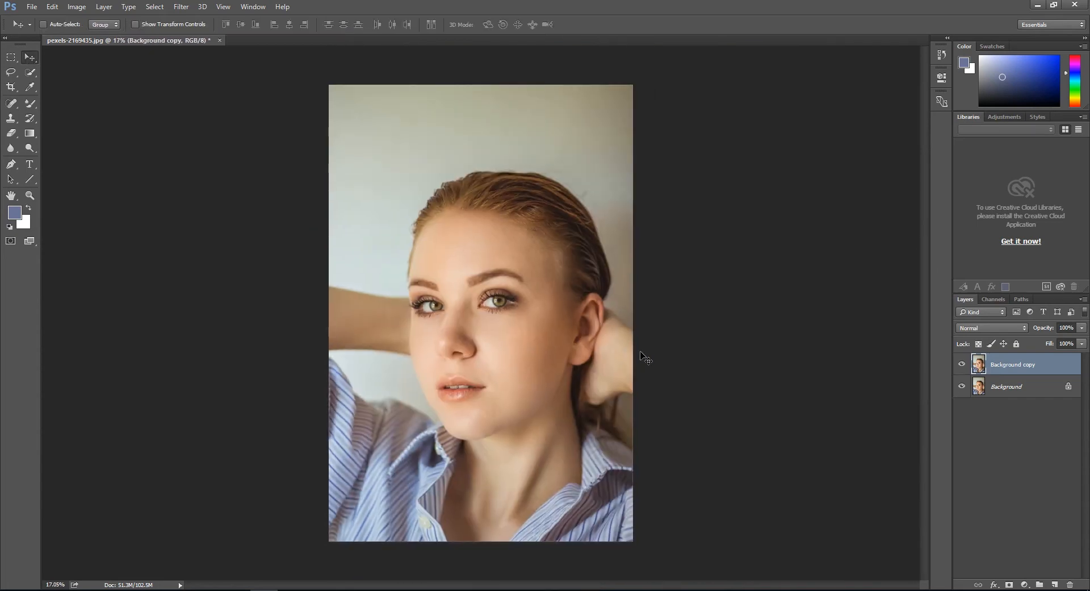
scroll(640, 353, up, 2)
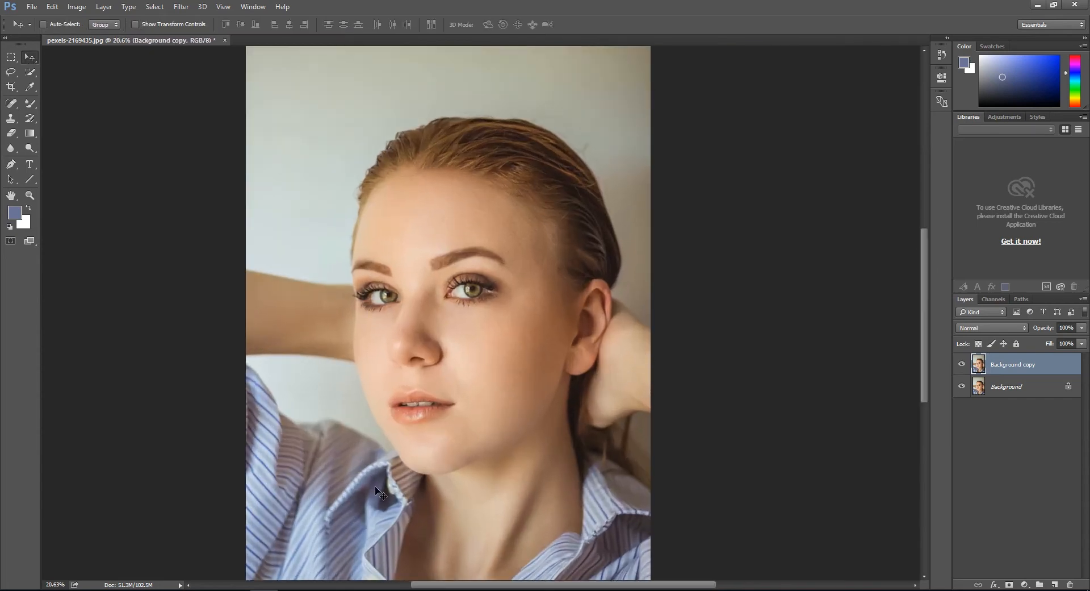